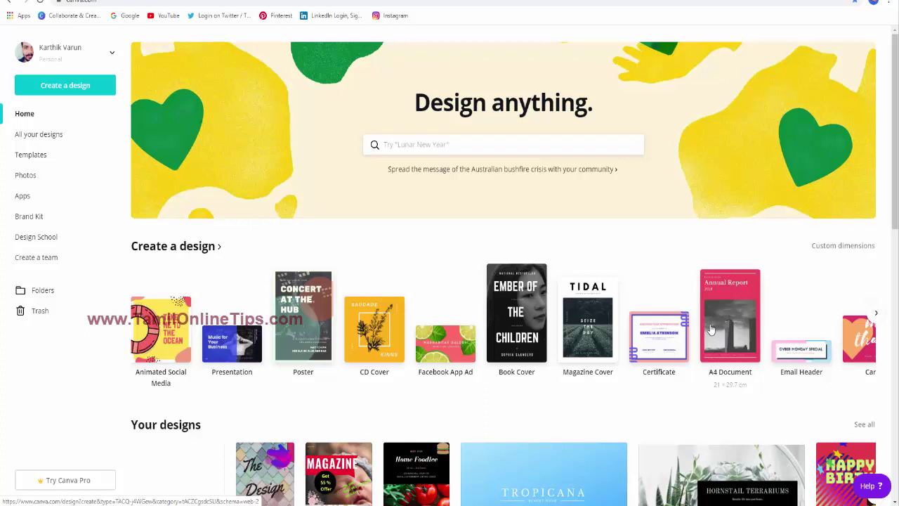
Create a blank A4 document design, which opens as 'A4 - Untitled'
{"action": "left_click", "coordinate": [743, 288]}
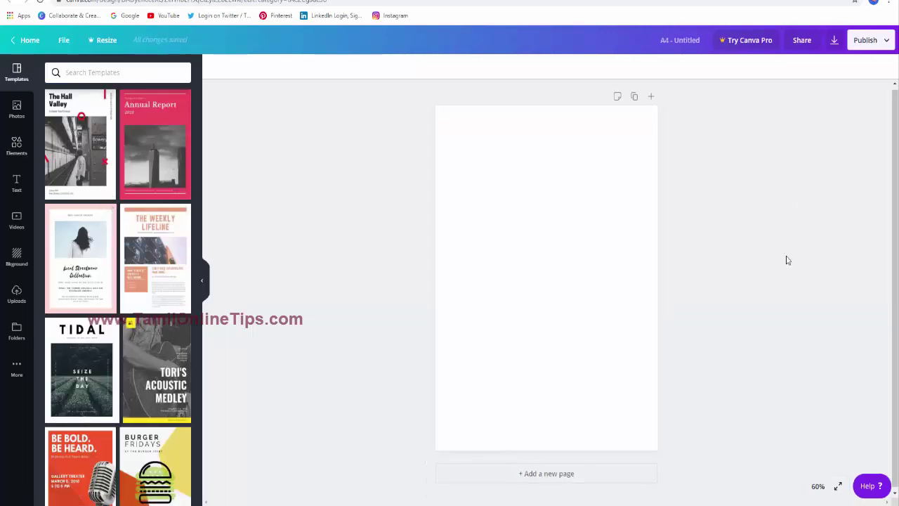
{"action": "scroll", "coordinate": [85, 256], "scroll_direction": "down", "scroll_amount": 4}
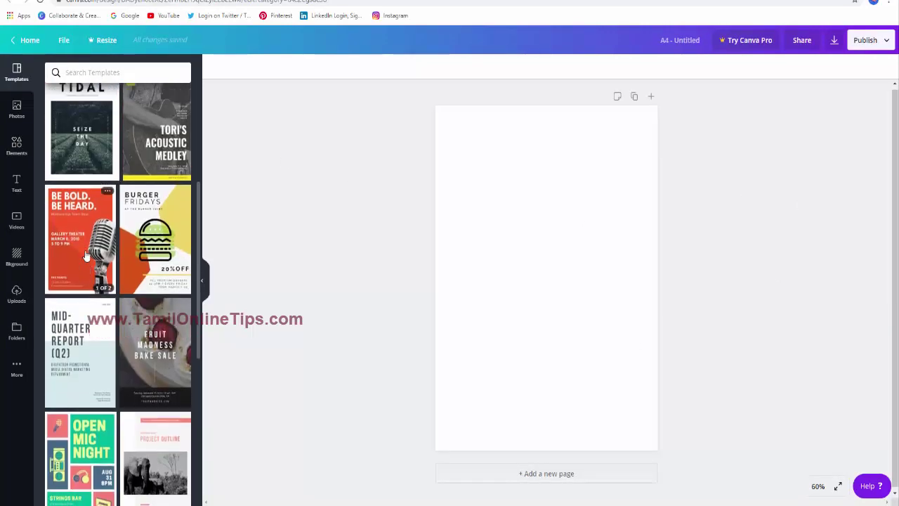
{"action": "scroll", "coordinate": [84, 257], "scroll_direction": "up", "scroll_amount": 3}
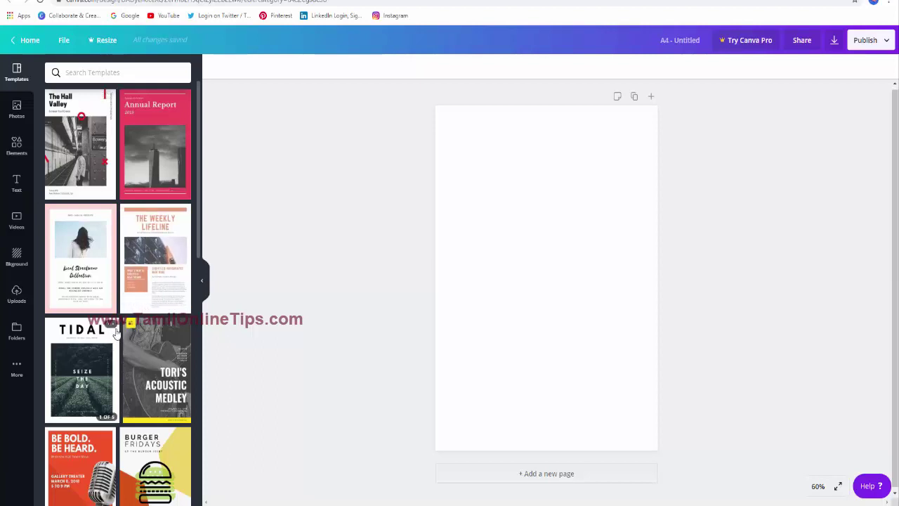
{"action": "left_click_drag", "start_coordinate": [441, 111], "coordinate": [647, 409]}
{"action": "left_click_drag", "start_coordinate": [456, 127], "coordinate": [651, 453]}
{"action": "left_click_drag", "start_coordinate": [549, 124], "coordinate": [679, 412]}
{"action": "left_click_drag", "start_coordinate": [746, 126], "coordinate": [788, 355]}
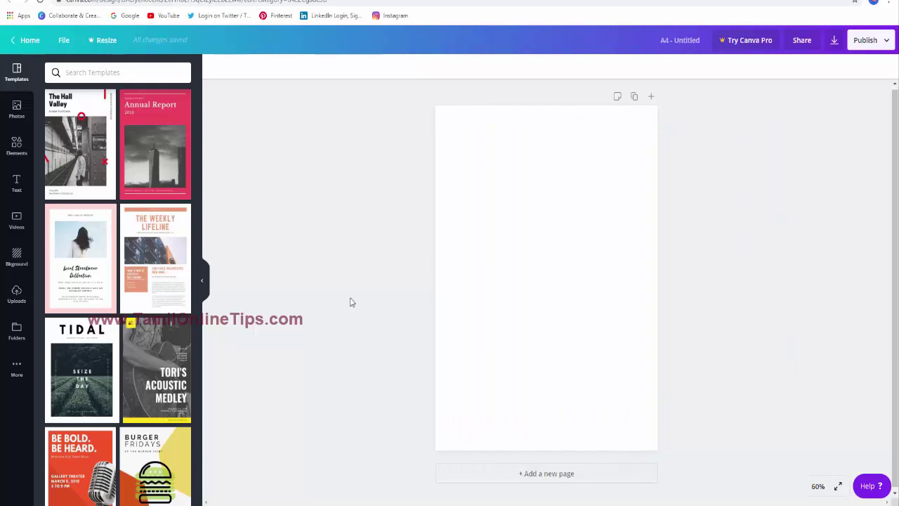
{"action": "left_click_drag", "start_coordinate": [365, 116], "coordinate": [309, 365]}
{"action": "left_click_drag", "start_coordinate": [317, 256], "coordinate": [408, 476]}
{"action": "left_click_drag", "start_coordinate": [437, 112], "coordinate": [650, 443]}
Rename the design from 'A4 - Untitled' to 'annual report' and browse the templates list
{"action": "left_click", "coordinate": [702, 39]}
{"action": "type", "text": "annual repor"}
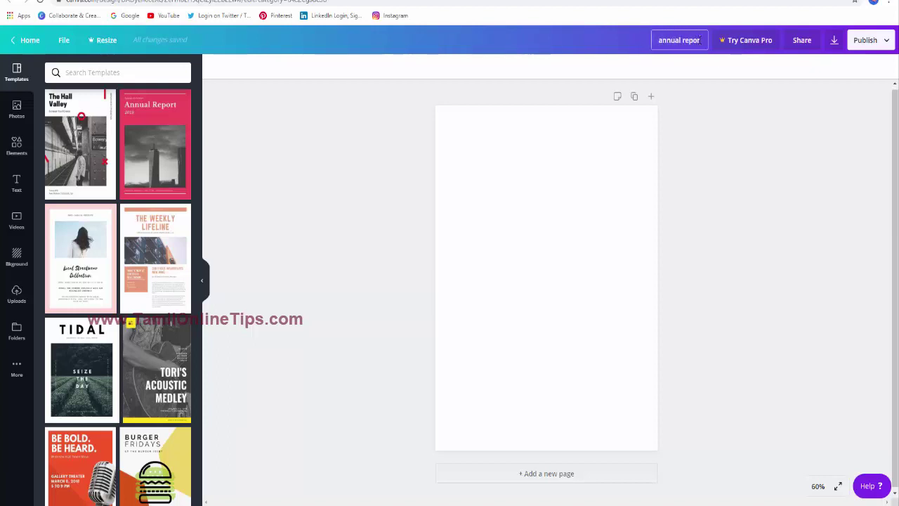
{"action": "type", "text": "t"}
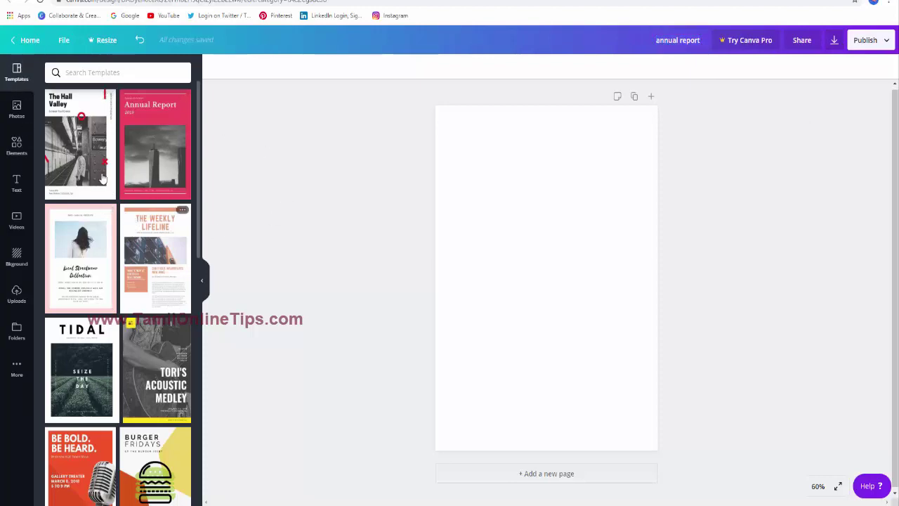
{"action": "scroll", "coordinate": [121, 231], "scroll_direction": "down", "scroll_amount": 15}
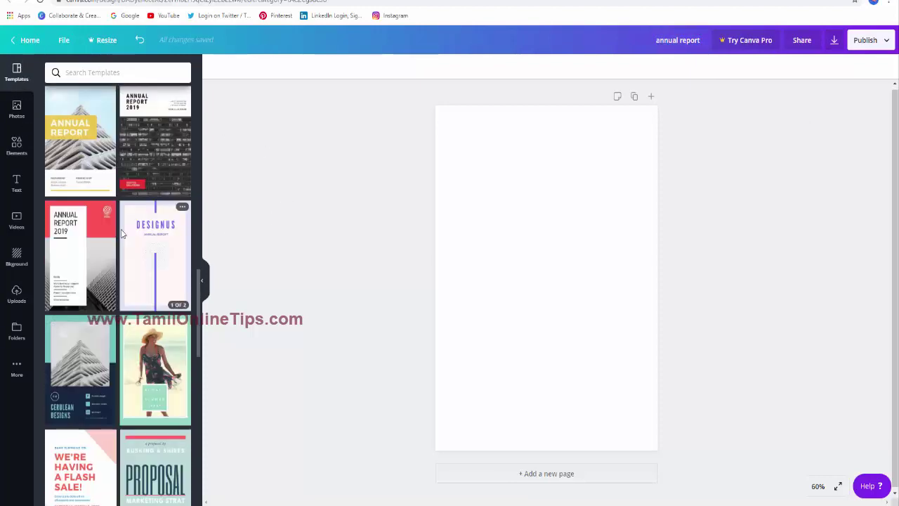
{"action": "scroll", "coordinate": [120, 234], "scroll_direction": "down", "scroll_amount": 1}
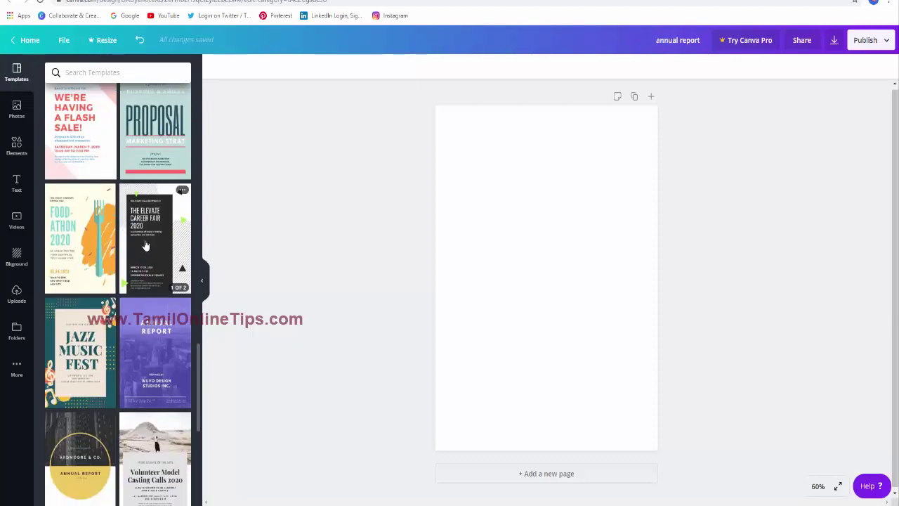
{"action": "scroll", "coordinate": [147, 245], "scroll_direction": "down", "scroll_amount": 5}
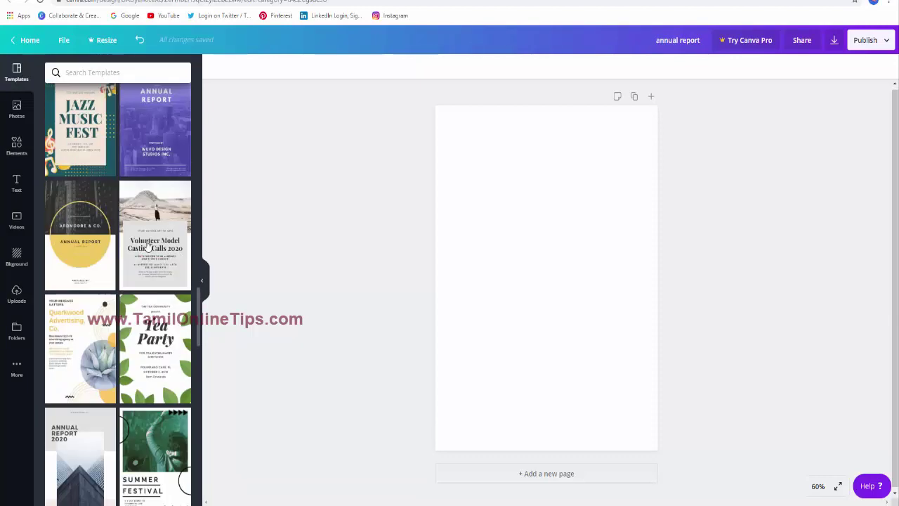
{"action": "scroll", "coordinate": [147, 245], "scroll_direction": "down", "scroll_amount": 3}
{"action": "scroll", "coordinate": [124, 314], "scroll_direction": "down", "scroll_amount": 7}
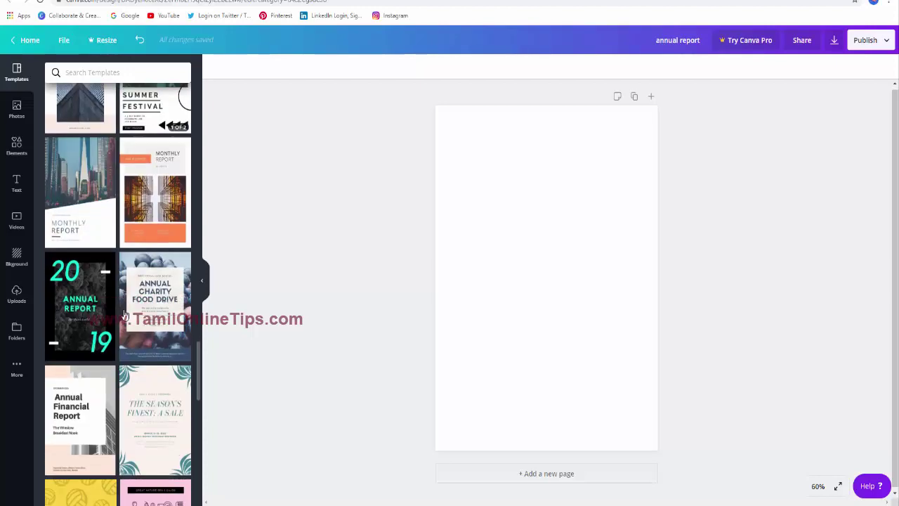
Place a baby photo from the Photos library, resize it, then delete it from the page
{"action": "left_click", "coordinate": [16, 109]}
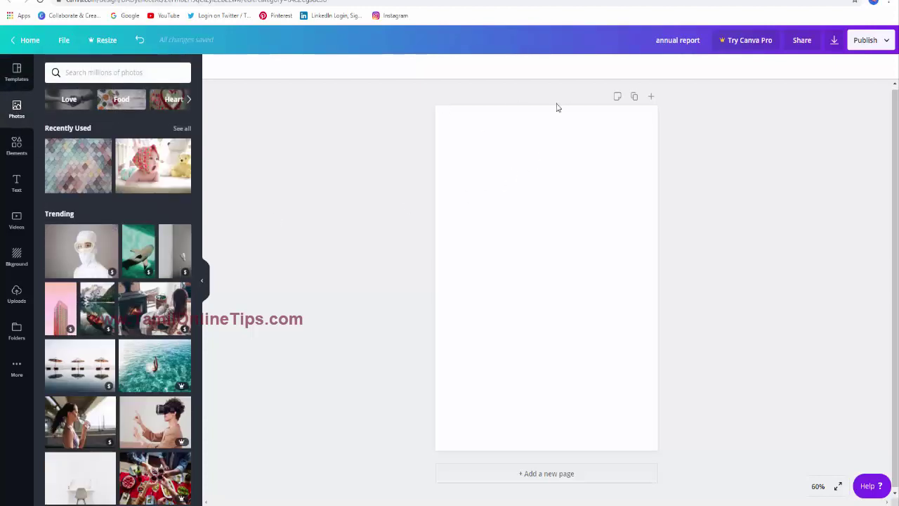
{"action": "left_click_drag", "start_coordinate": [456, 119], "coordinate": [611, 408]}
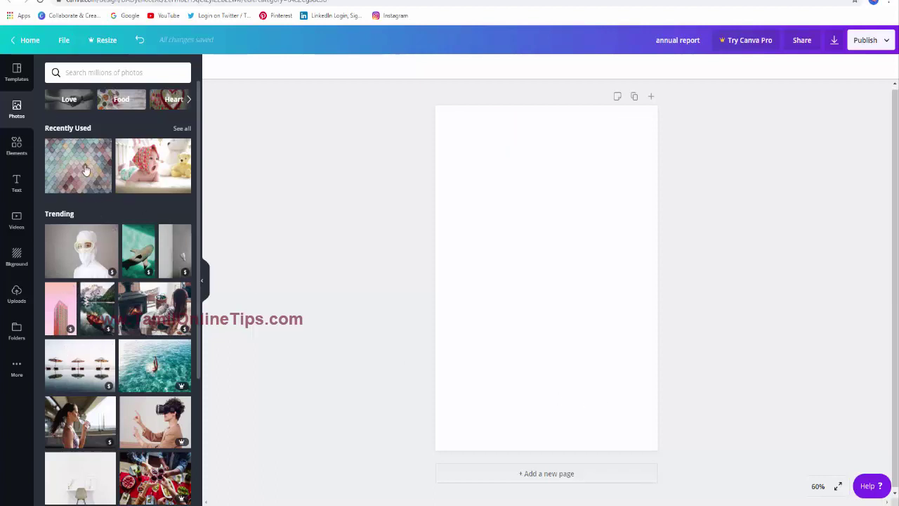
{"action": "left_click", "coordinate": [152, 165]}
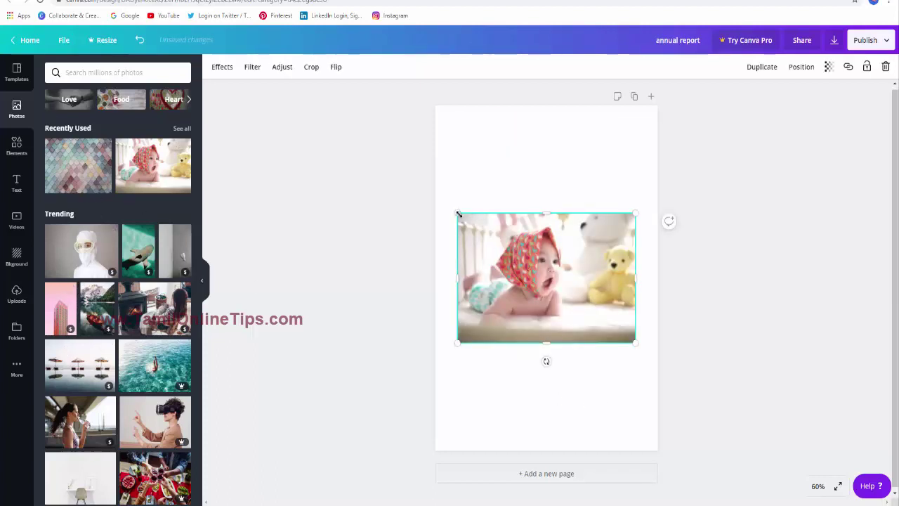
{"action": "left_click_drag", "start_coordinate": [458, 213], "coordinate": [574, 325]}
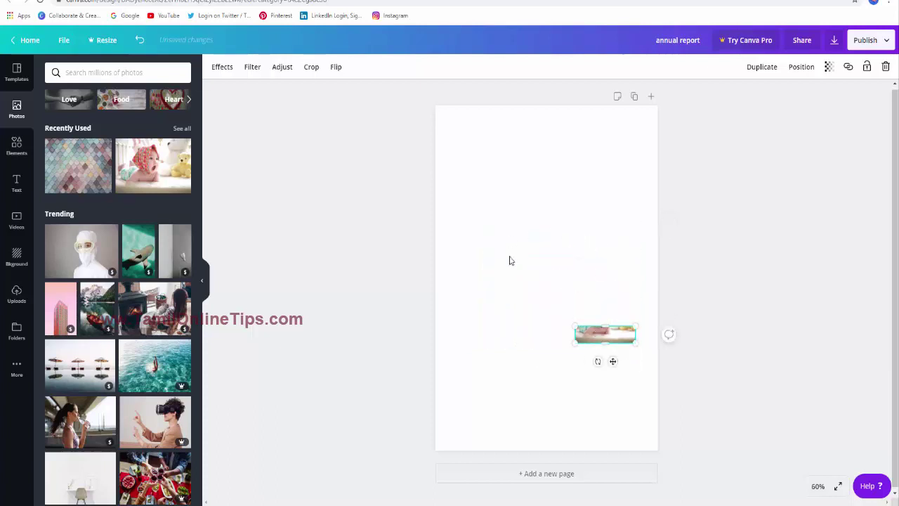
{"action": "left_click_drag", "start_coordinate": [611, 298], "coordinate": [610, 292]}
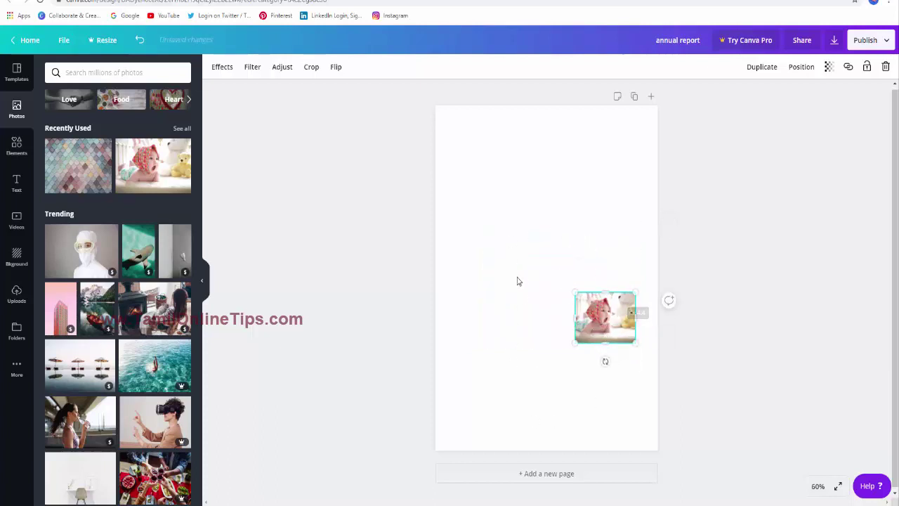
{"action": "left_click_drag", "start_coordinate": [512, 261], "coordinate": [422, 375]}
{"action": "left_click", "coordinate": [617, 333]}
{"action": "key", "text": "Delete"}
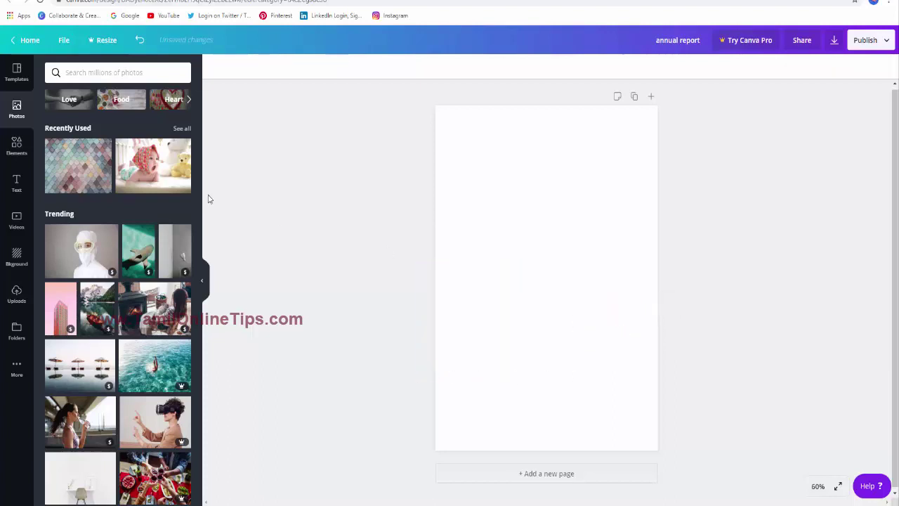
{"action": "left_click", "coordinate": [16, 146]}
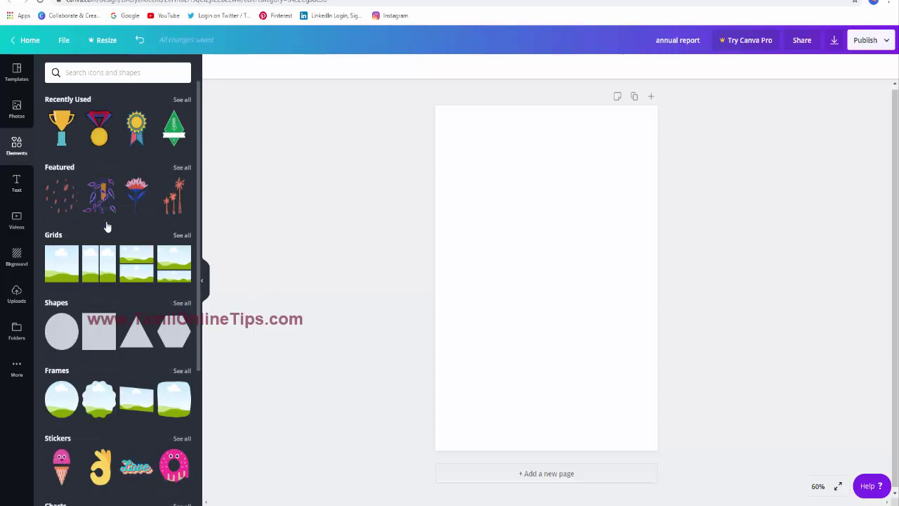
Add a Featured flower illustration, move it to the bottom-right, then delete it
{"action": "left_click", "coordinate": [182, 169]}
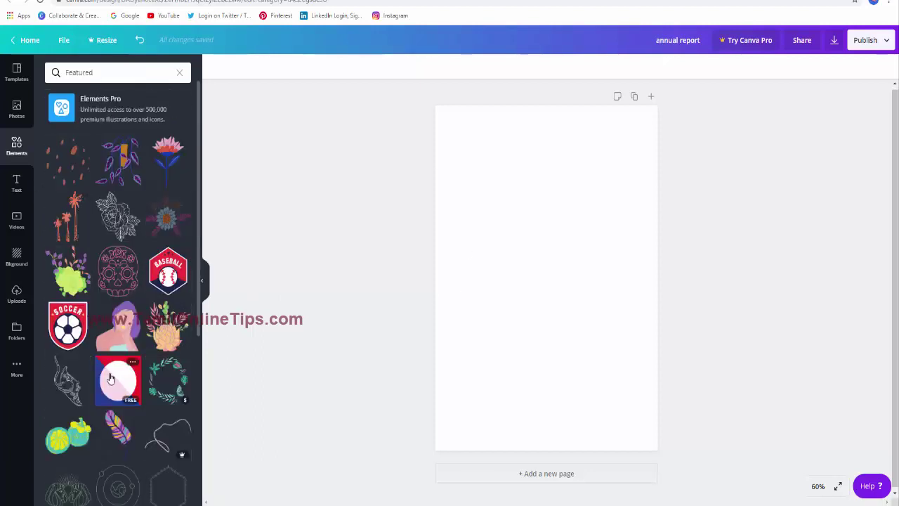
{"action": "left_click", "coordinate": [169, 155]}
{"action": "left_click_drag", "start_coordinate": [542, 272], "coordinate": [608, 360]}
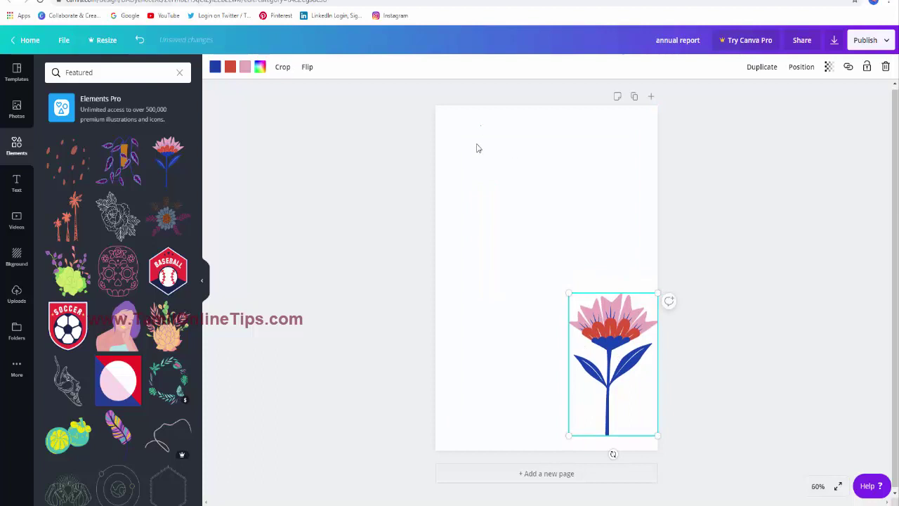
{"action": "left_click_drag", "start_coordinate": [481, 125], "coordinate": [556, 433]}
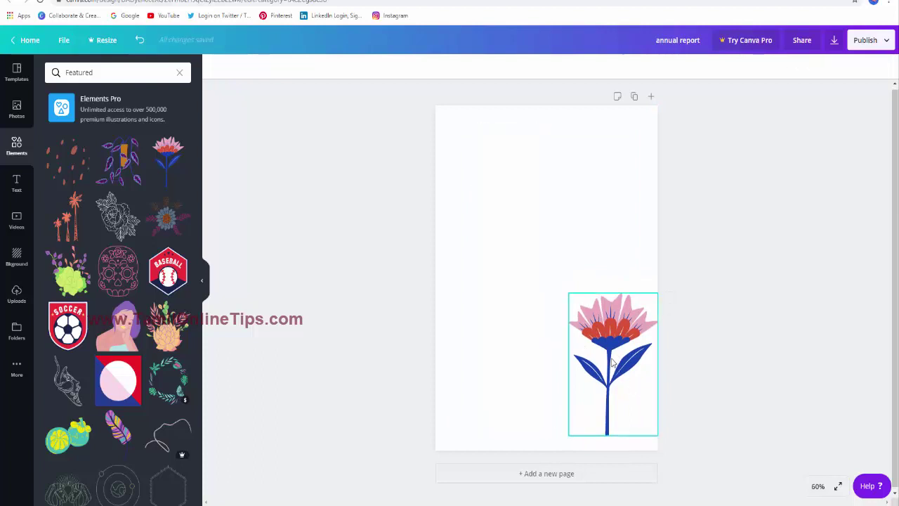
{"action": "key", "text": "Delete"}
Add a 'Who needs a boyfriend' quote block from the Text panel
{"action": "left_click", "coordinate": [16, 183]}
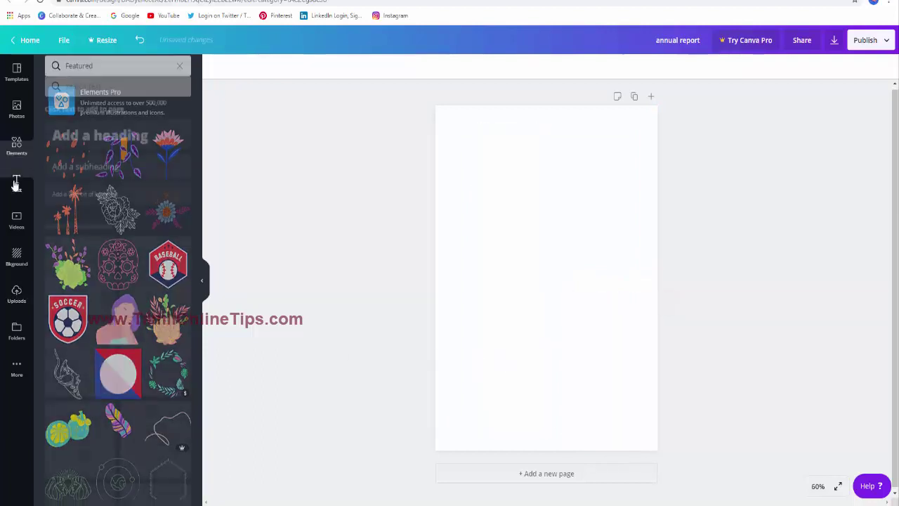
{"action": "left_click_drag", "start_coordinate": [455, 152], "coordinate": [632, 421]}
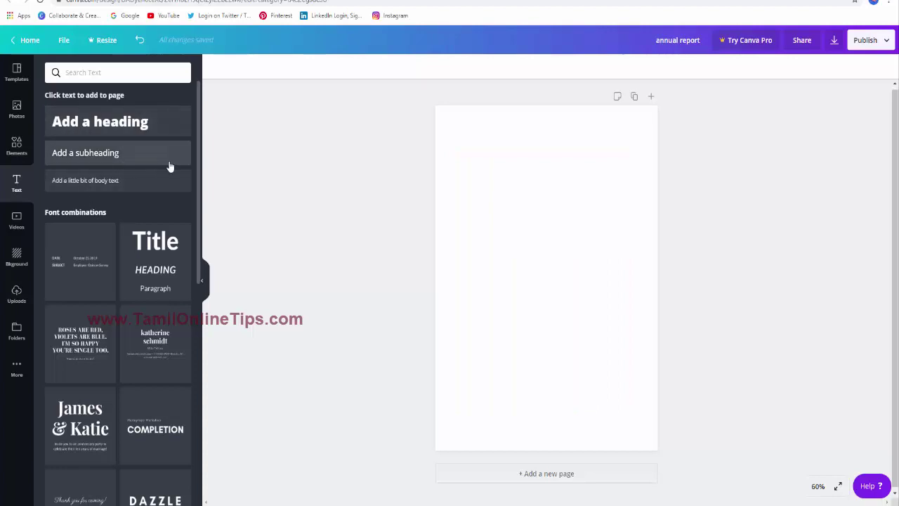
{"action": "scroll", "coordinate": [93, 267], "scroll_direction": "down", "scroll_amount": 10}
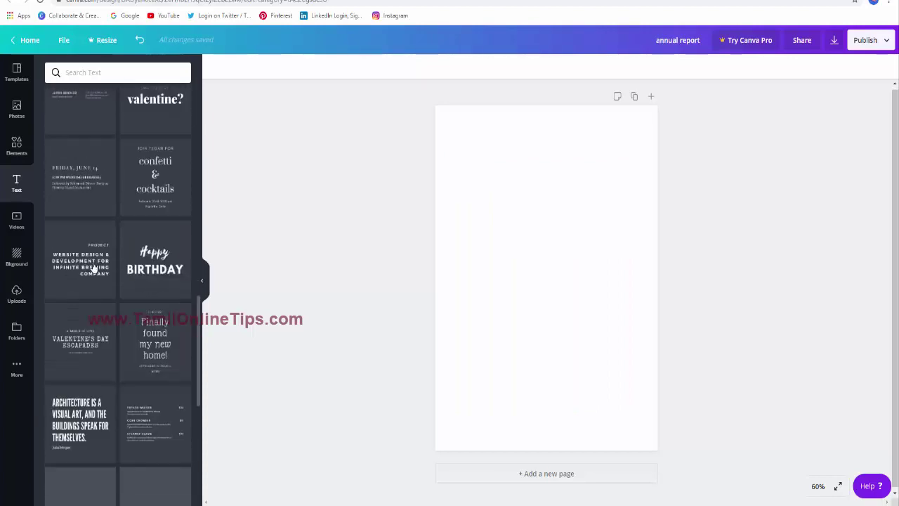
{"action": "scroll", "coordinate": [123, 250], "scroll_direction": "down", "scroll_amount": 10}
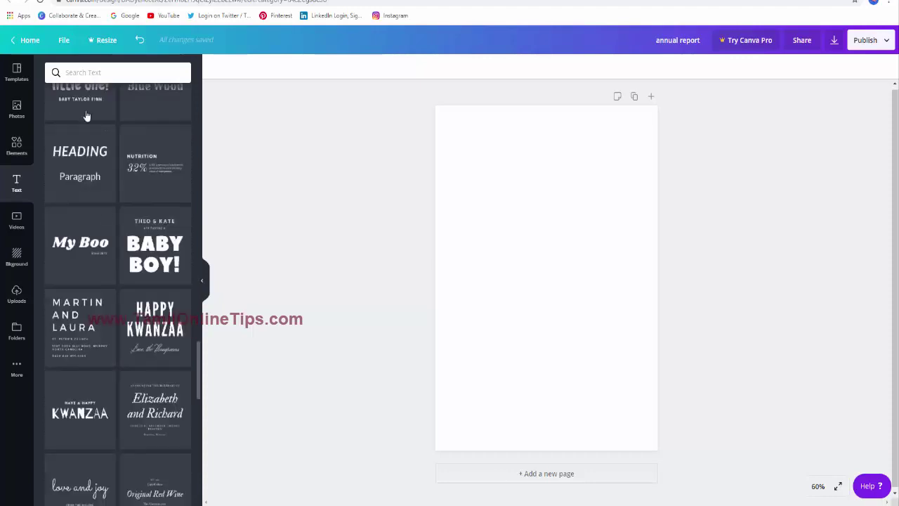
{"action": "scroll", "coordinate": [96, 279], "scroll_direction": "down", "scroll_amount": 4}
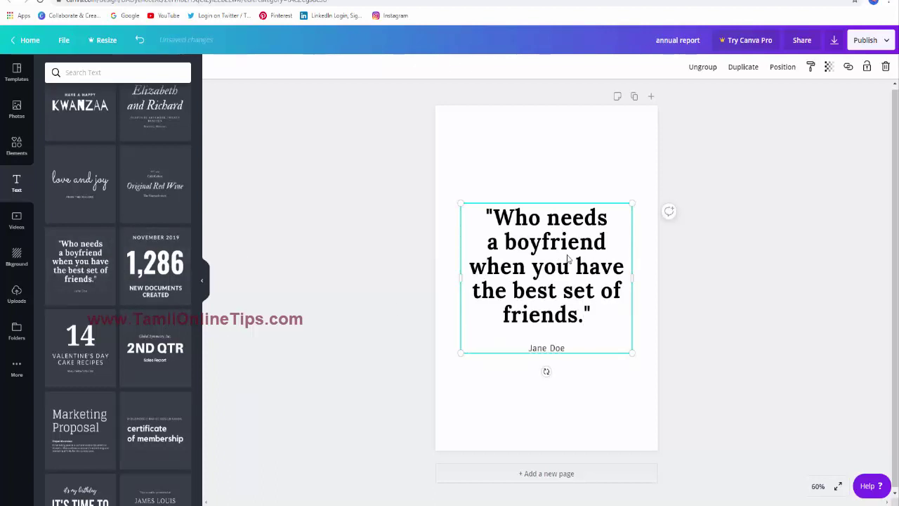
Replace part of the quote with 'fgfhfdhfg', then undo the edits
{"action": "left_click", "coordinate": [586, 319]}
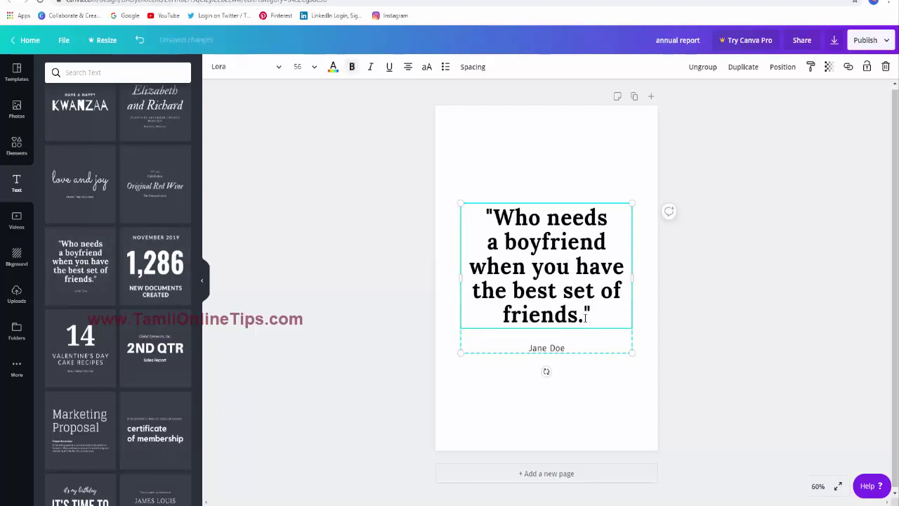
{"action": "left_click_drag", "start_coordinate": [592, 319], "coordinate": [488, 241]}
{"action": "type", "text": "fgfhfdhfg"}
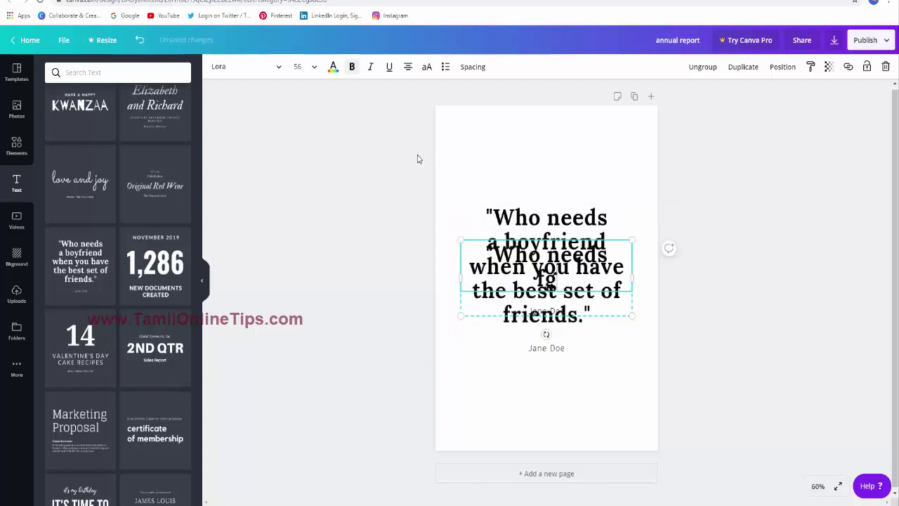
{"action": "key", "text": "ctrl+z"}
{"action": "key", "text": "ctrl+z"}
{"action": "key", "text": "ctrl+z"}
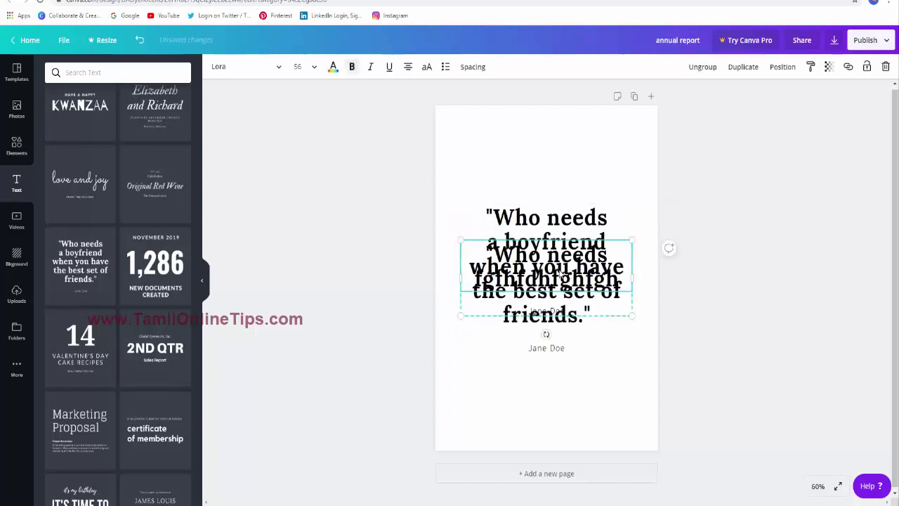
{"action": "key", "text": "ctrl+z"}
{"action": "key", "text": "ctrl+z"}
{"action": "key", "text": "ctrl+z"}
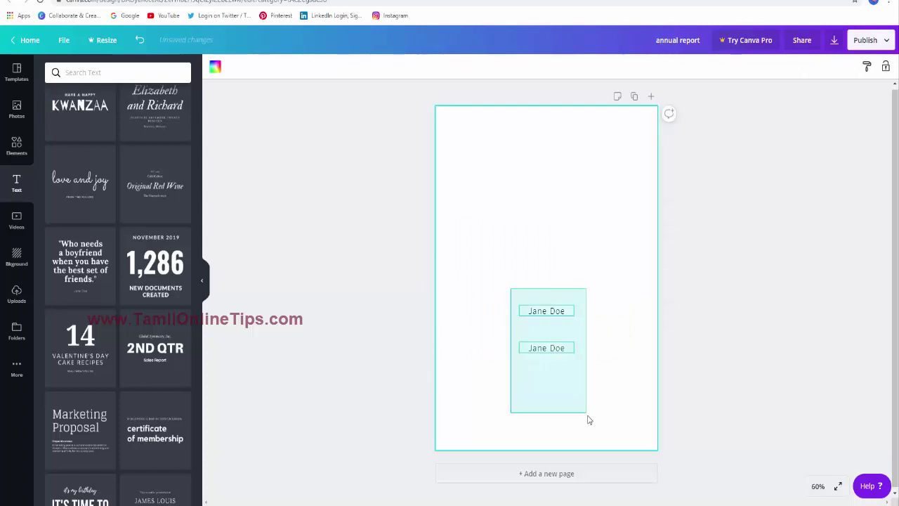
Try the grey smoke image as the page background
{"action": "left_click", "coordinate": [20, 231]}
{"action": "left_click", "coordinate": [19, 261]}
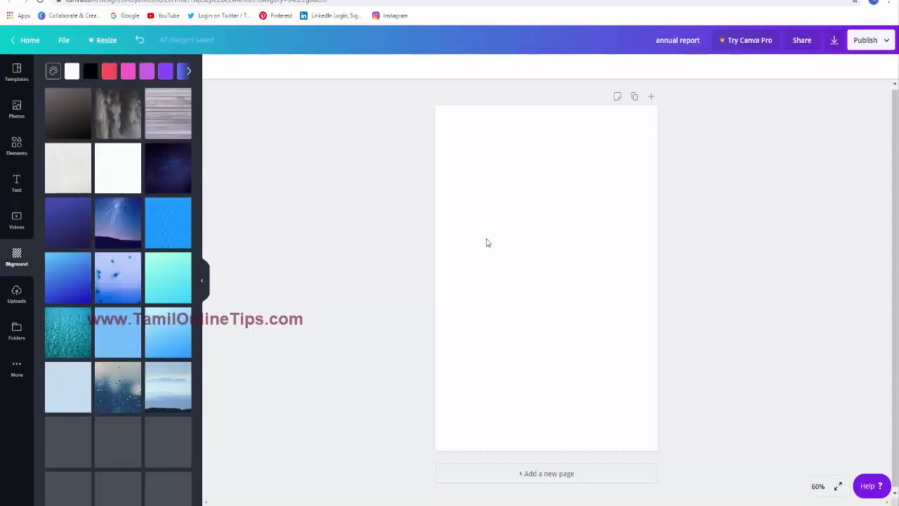
{"action": "left_click_drag", "start_coordinate": [427, 112], "coordinate": [665, 462]}
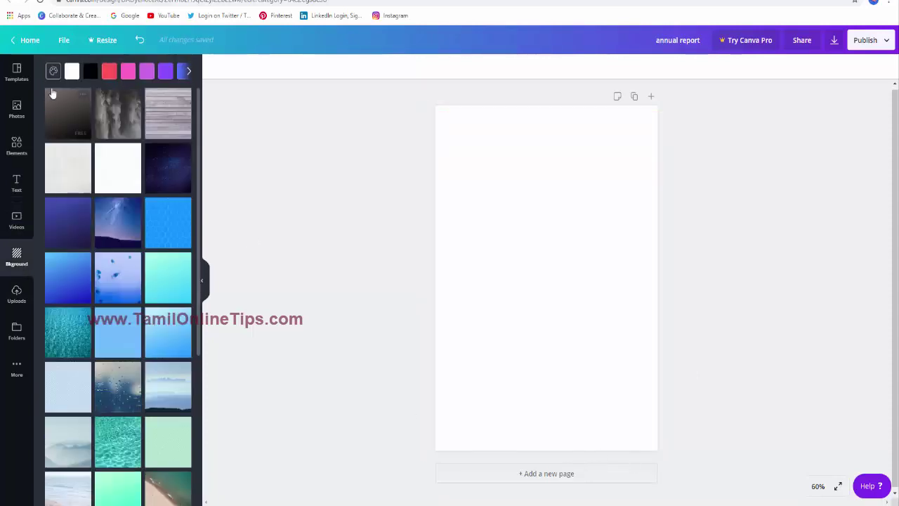
{"action": "left_click", "coordinate": [188, 72]}
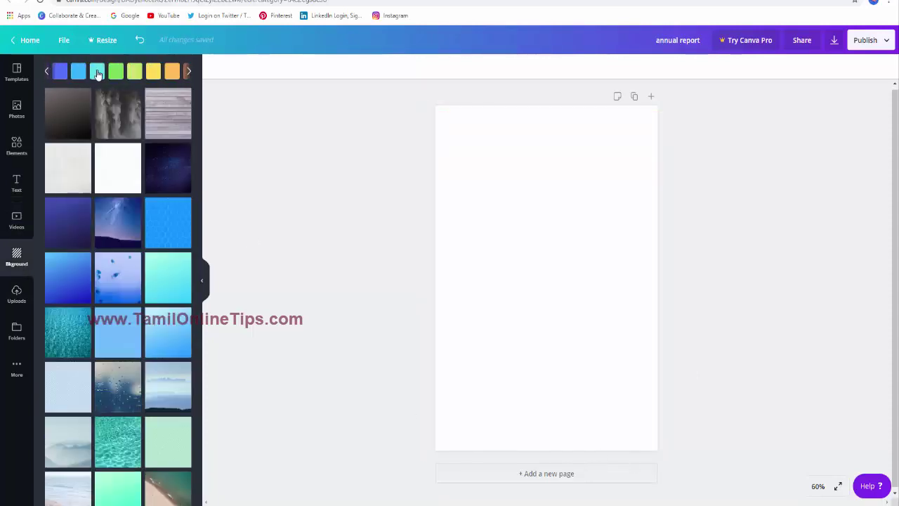
{"action": "left_click", "coordinate": [128, 111]}
Apply then remove the blue gradient, leaving the raindrops-on-glass photo as the background
{"action": "left_click", "coordinate": [76, 277]}
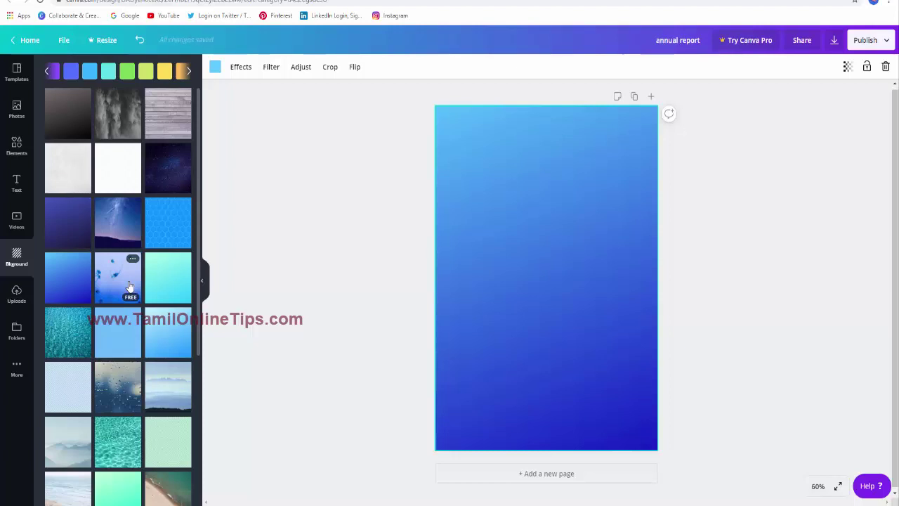
{"action": "left_click_drag", "start_coordinate": [467, 150], "coordinate": [668, 436]}
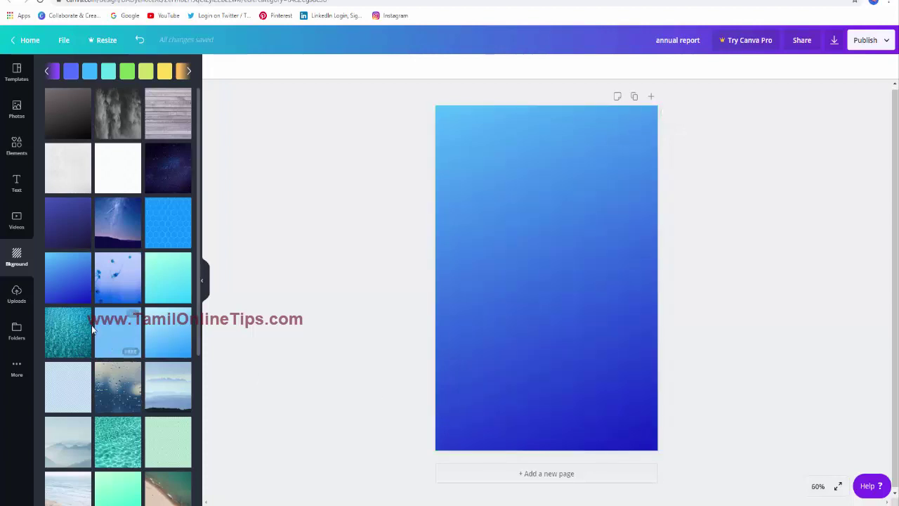
{"action": "scroll", "coordinate": [118, 281], "scroll_direction": "down", "scroll_amount": 3}
{"action": "key", "text": "Delete"}
{"action": "key", "text": "ctrl+z"}
{"action": "left_click", "coordinate": [21, 291]}
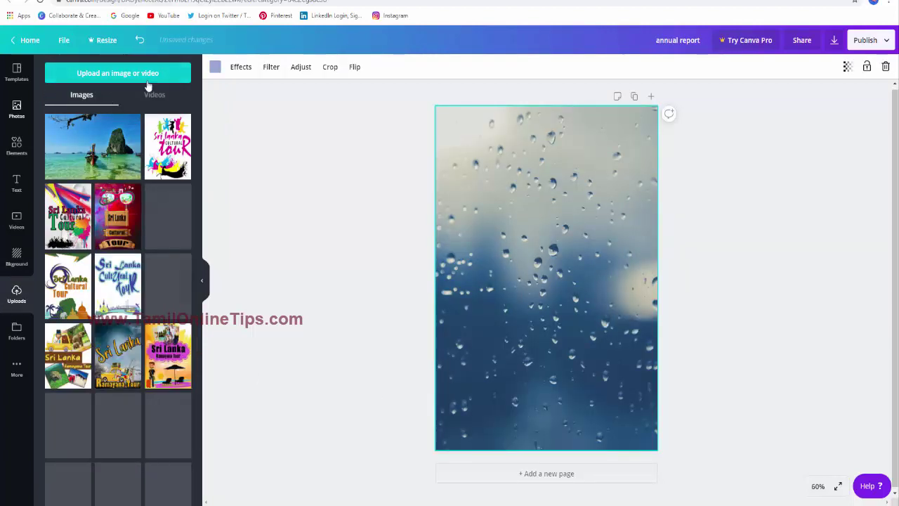
Look through stock photos and the Documents and Downloads folders for an image to upload
{"action": "scroll", "coordinate": [95, 276], "scroll_direction": "down", "scroll_amount": 1}
{"action": "scroll", "coordinate": [95, 276], "scroll_direction": "down", "scroll_amount": 1}
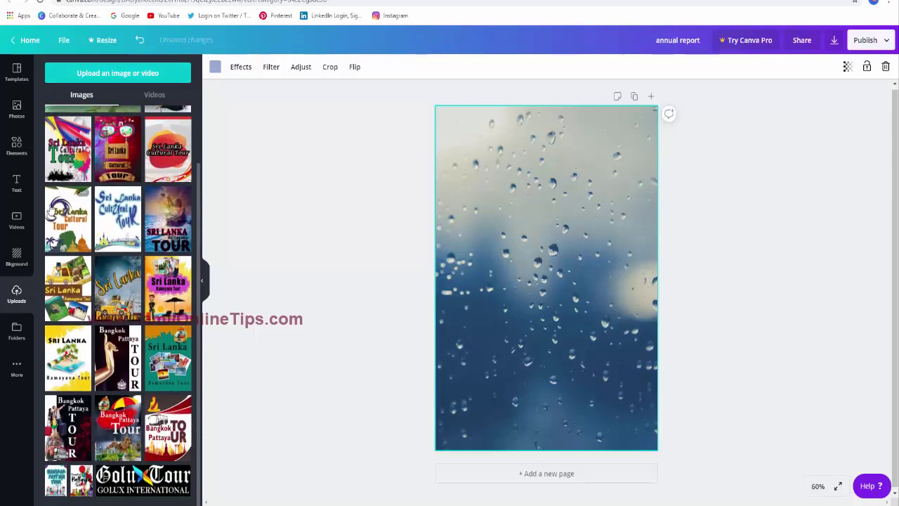
{"action": "left_click", "coordinate": [17, 111]}
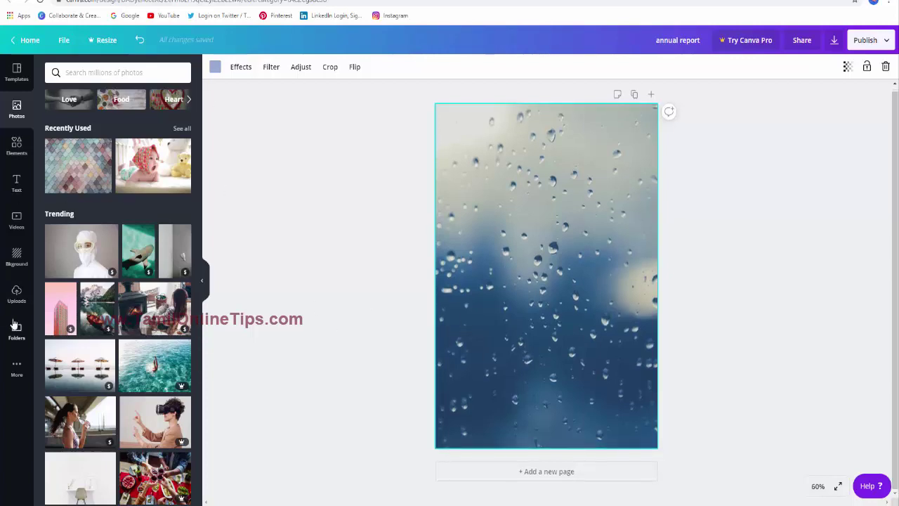
{"action": "left_click", "coordinate": [17, 294]}
{"action": "left_click", "coordinate": [118, 73]}
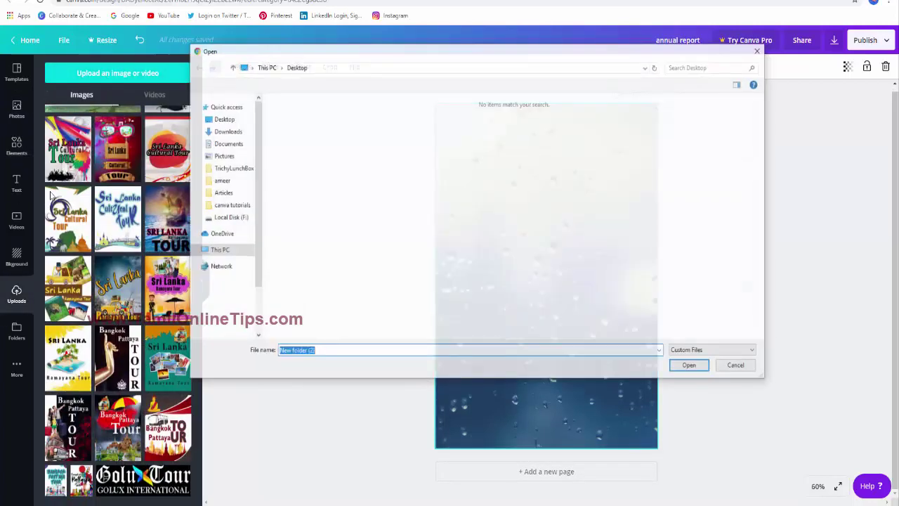
{"action": "left_click", "coordinate": [227, 241]}
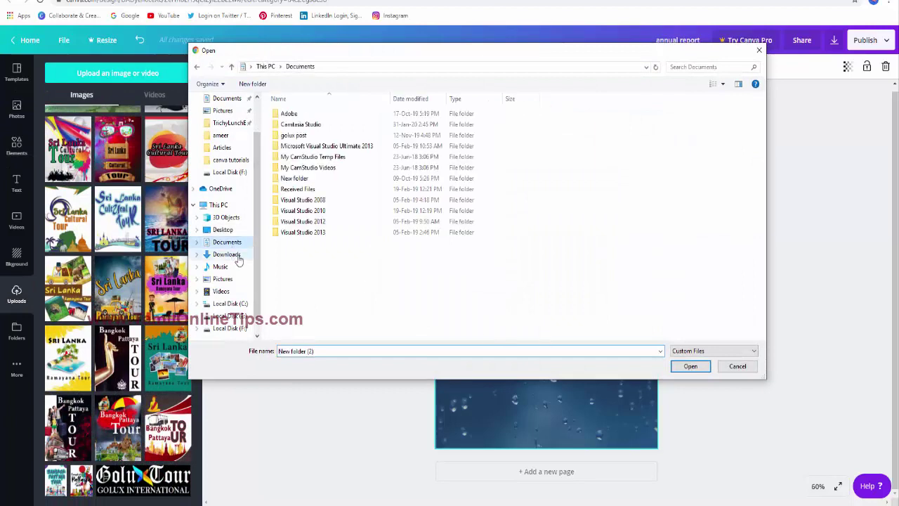
{"action": "left_click", "coordinate": [226, 254]}
Cancel the upload and delete the raindrop background, leaving the page white
{"action": "left_click", "coordinate": [737, 367]}
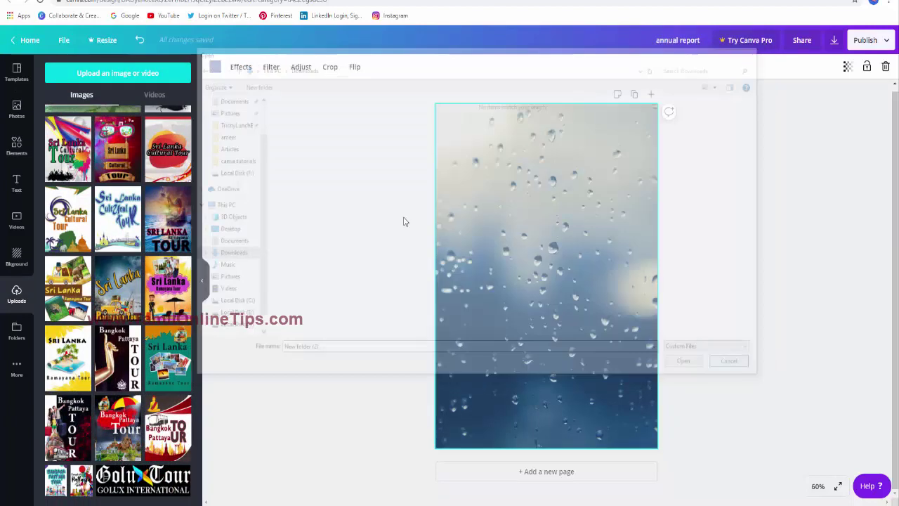
{"action": "key", "text": "Delete"}
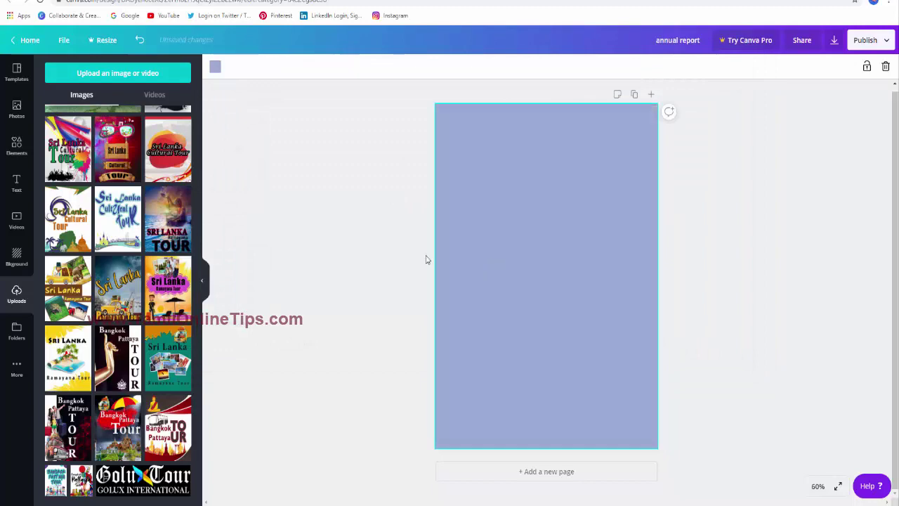
{"action": "key", "text": "Delete"}
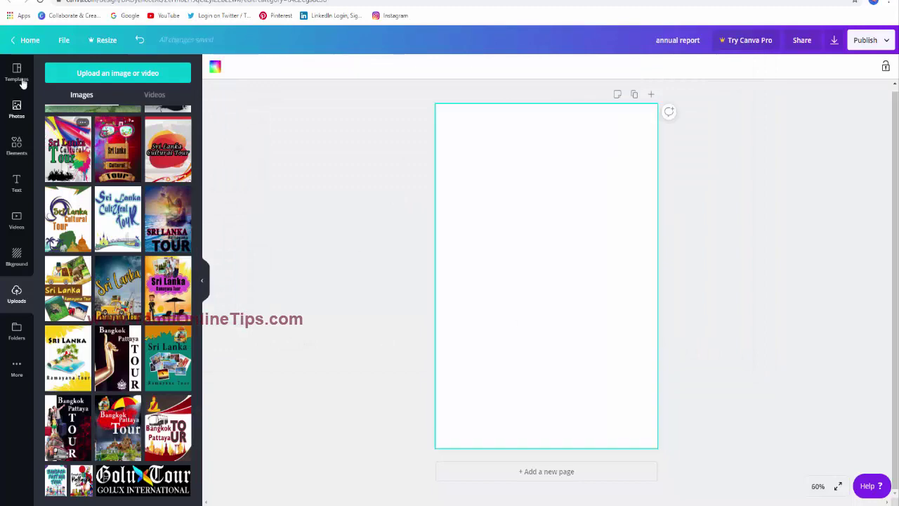
Preview the Annual Report, Red and Black Concert Program and Peach and White flyer templates
{"action": "left_click", "coordinate": [18, 73]}
{"action": "scroll", "coordinate": [167, 203], "scroll_direction": "up", "scroll_amount": 20}
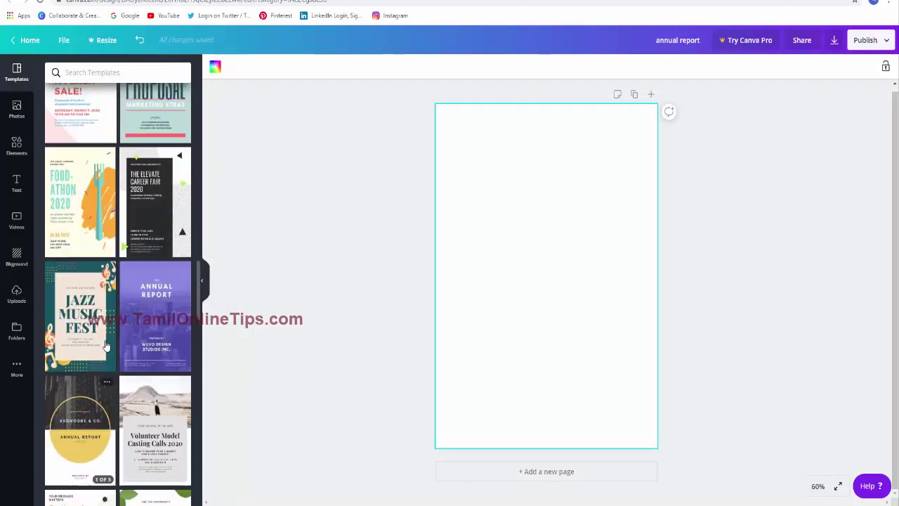
{"action": "scroll", "coordinate": [108, 327], "scroll_direction": "up", "scroll_amount": 4}
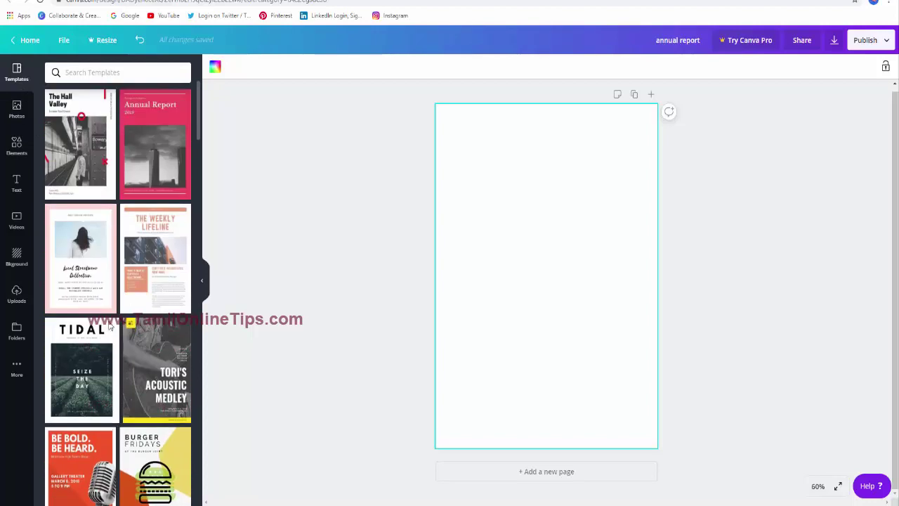
{"action": "left_click", "coordinate": [139, 131]}
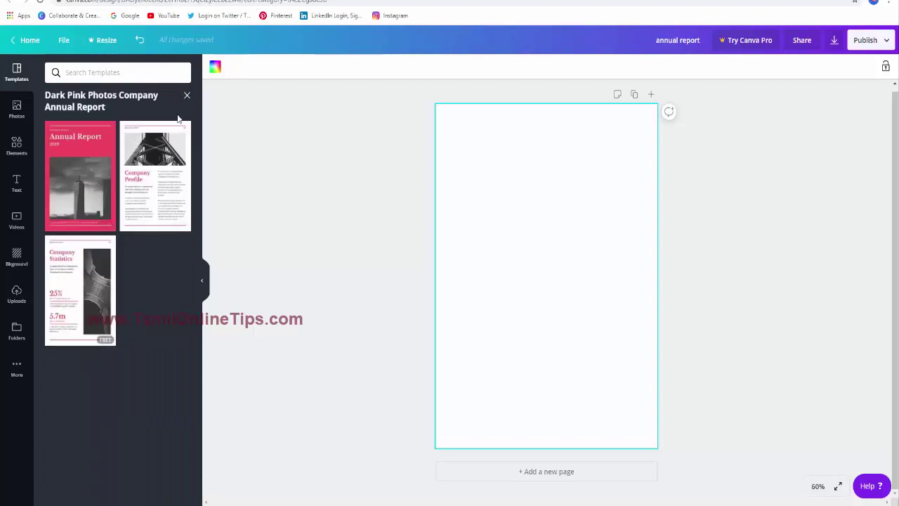
{"action": "left_click", "coordinate": [187, 94]}
{"action": "left_click", "coordinate": [111, 164]}
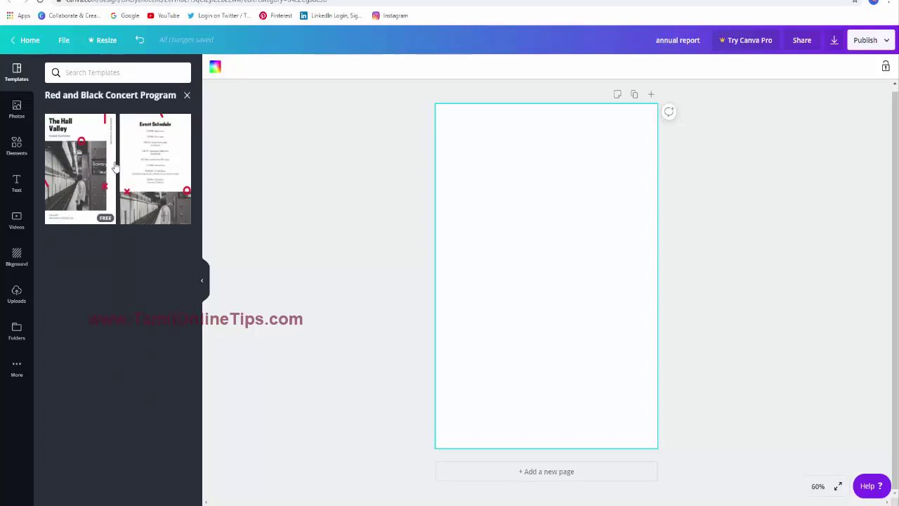
{"action": "left_click", "coordinate": [186, 95]}
{"action": "left_click", "coordinate": [93, 236]}
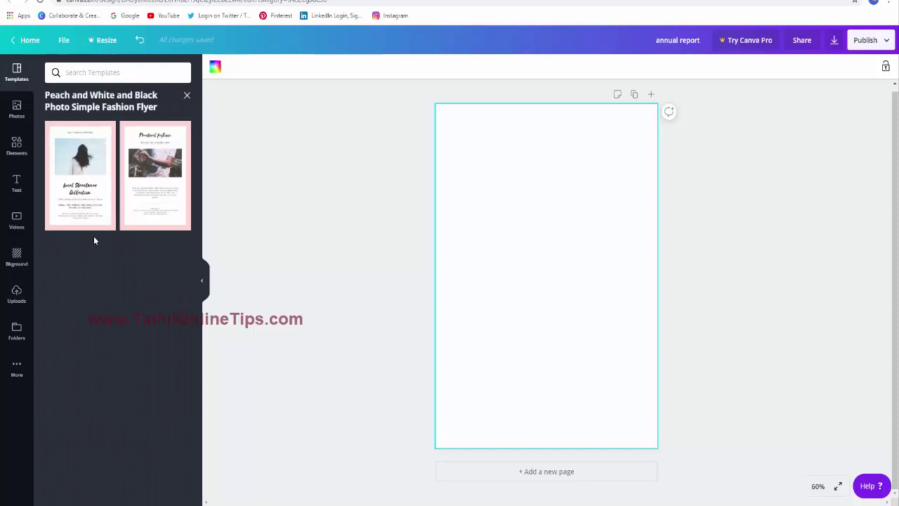
{"action": "left_click", "coordinate": [187, 96]}
{"action": "left_click", "coordinate": [147, 144]}
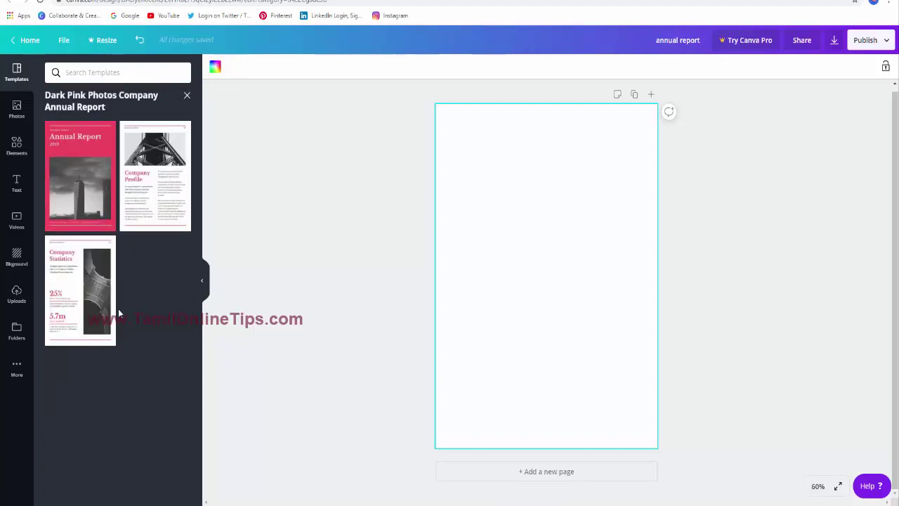
{"action": "left_click", "coordinate": [187, 94]}
{"action": "left_click", "coordinate": [106, 150]}
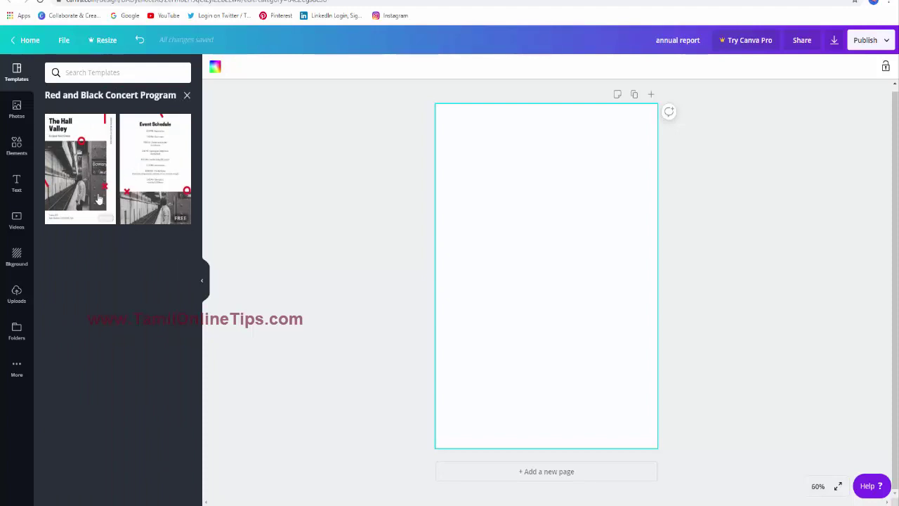
{"action": "left_click", "coordinate": [186, 95]}
Preview the Yellow Guitarist and Coral & White templates, then open the Dark Pink Annual Report set
{"action": "scroll", "coordinate": [120, 314], "scroll_direction": "down", "scroll_amount": 2}
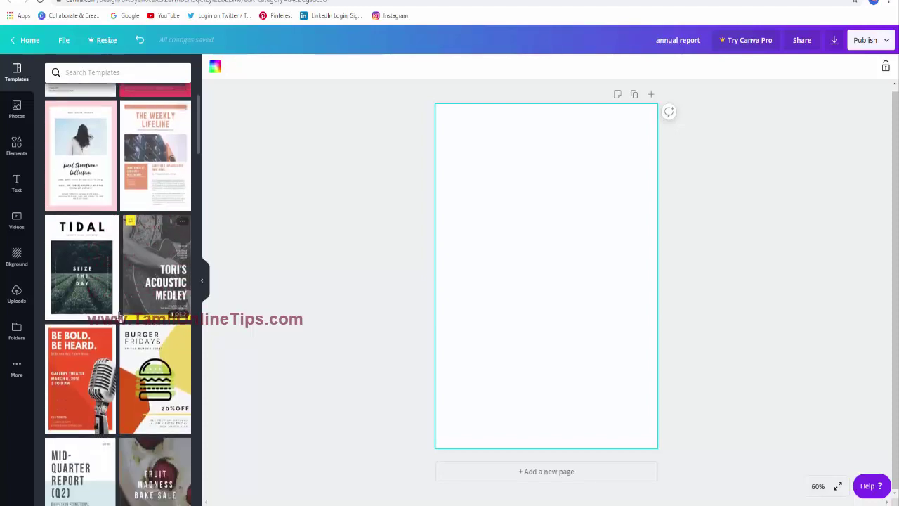
{"action": "left_click", "coordinate": [155, 274]}
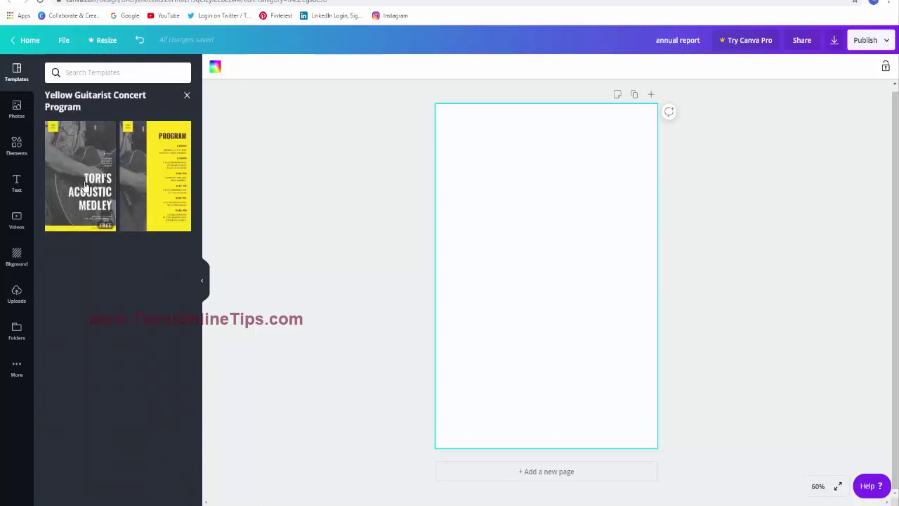
{"action": "left_click", "coordinate": [186, 96]}
{"action": "scroll", "coordinate": [135, 362], "scroll_direction": "down", "scroll_amount": 2}
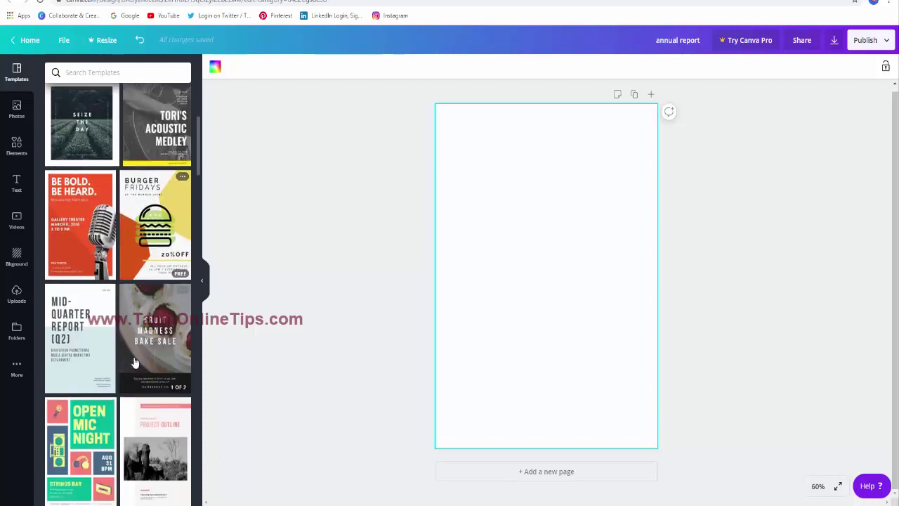
{"action": "left_click", "coordinate": [161, 447]}
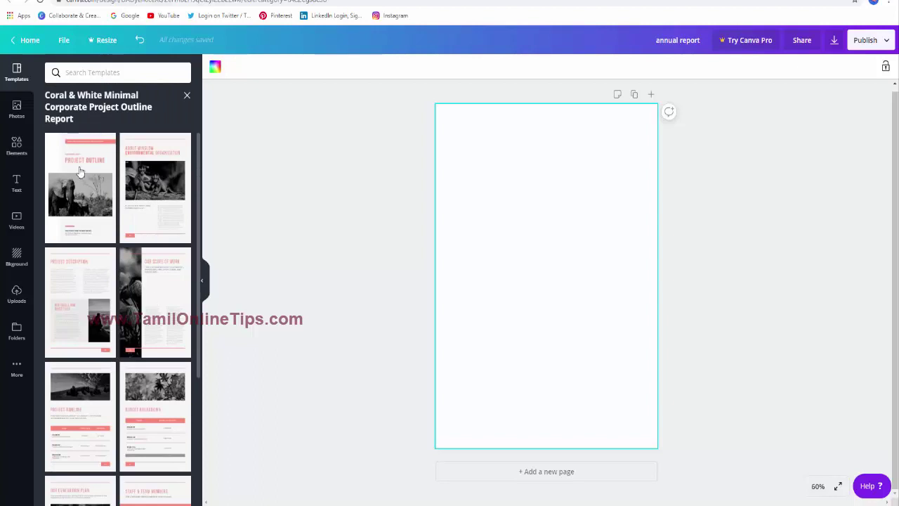
{"action": "scroll", "coordinate": [105, 253], "scroll_direction": "down", "scroll_amount": 3}
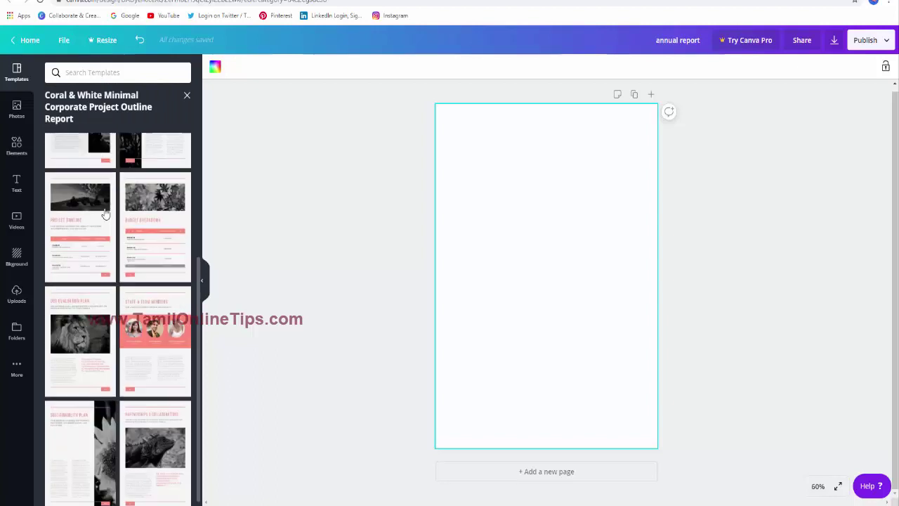
{"action": "left_click", "coordinate": [187, 96]}
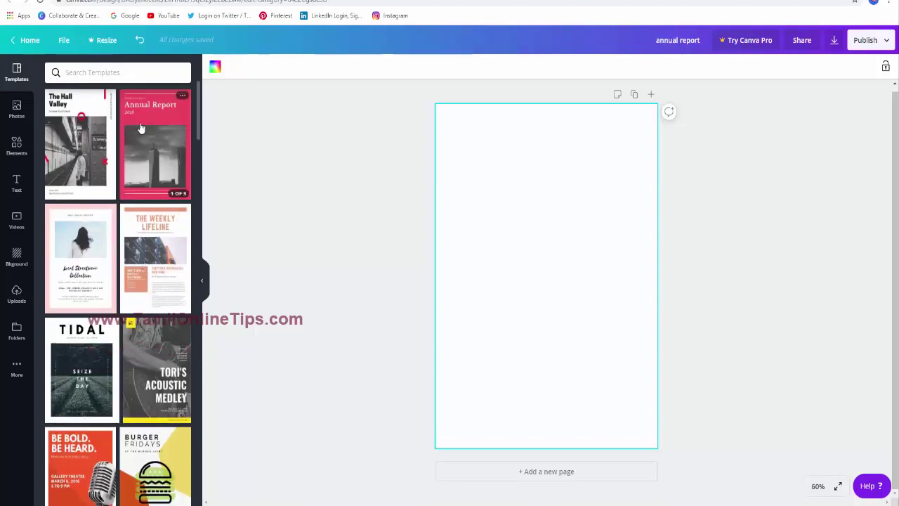
{"action": "left_click", "coordinate": [141, 128]}
Apply the Annual Report 2019 cover and change its company line to 'Wipro Pvt Ltd,Chennai.'
{"action": "left_click", "coordinate": [81, 152]}
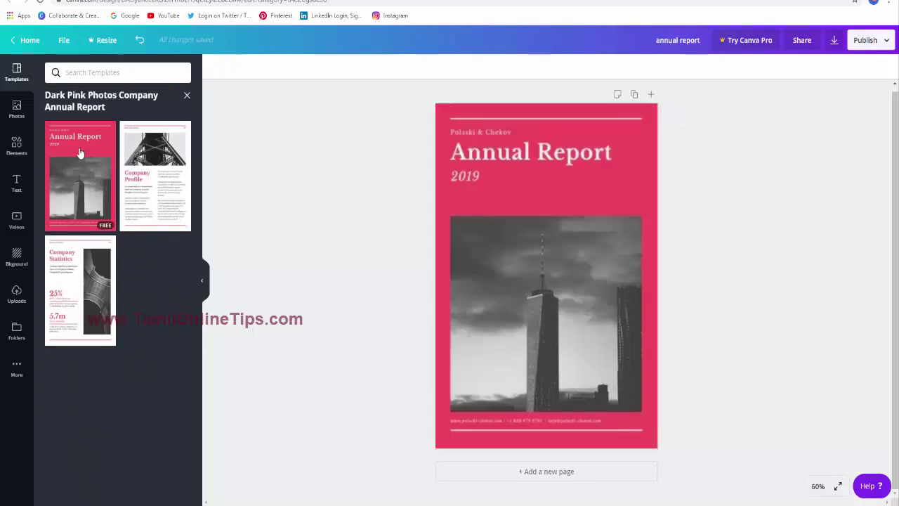
{"action": "left_click", "coordinate": [479, 160]}
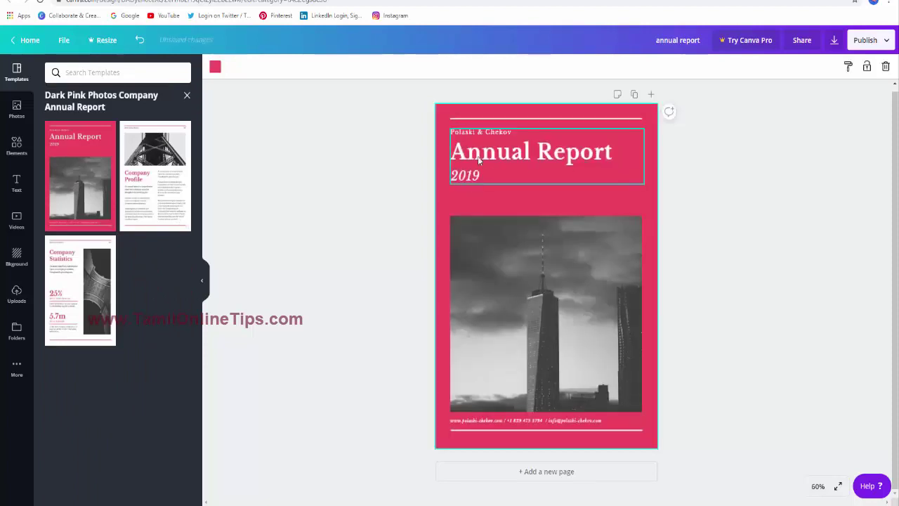
{"action": "double_click", "coordinate": [513, 133]}
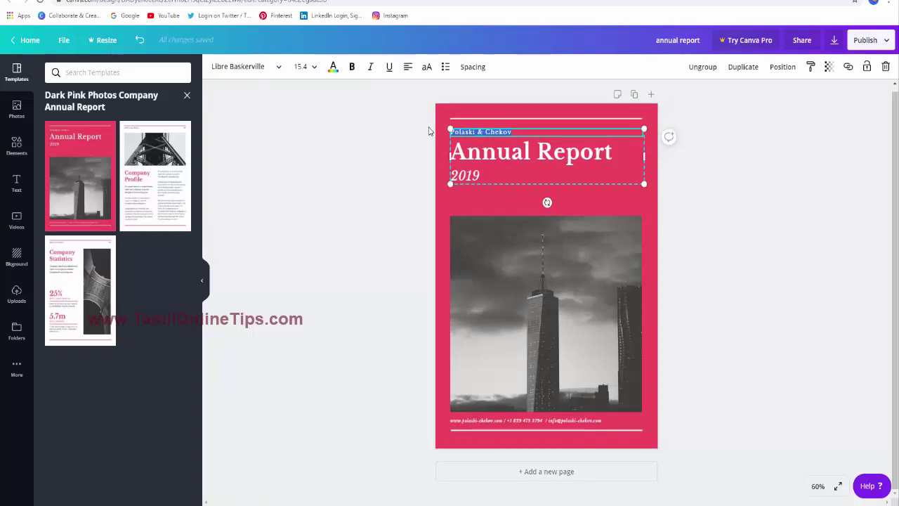
{"action": "type", "text": "In"}
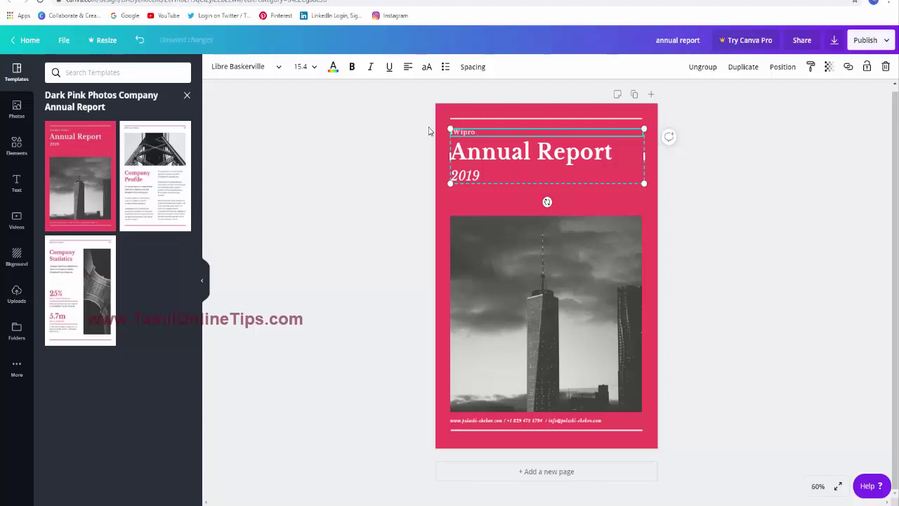
{"action": "type", "text": "Chennai"}
{"action": "type", "text": "."}
Change the cover year from 2019 to 2025
{"action": "left_click", "coordinate": [534, 177]}
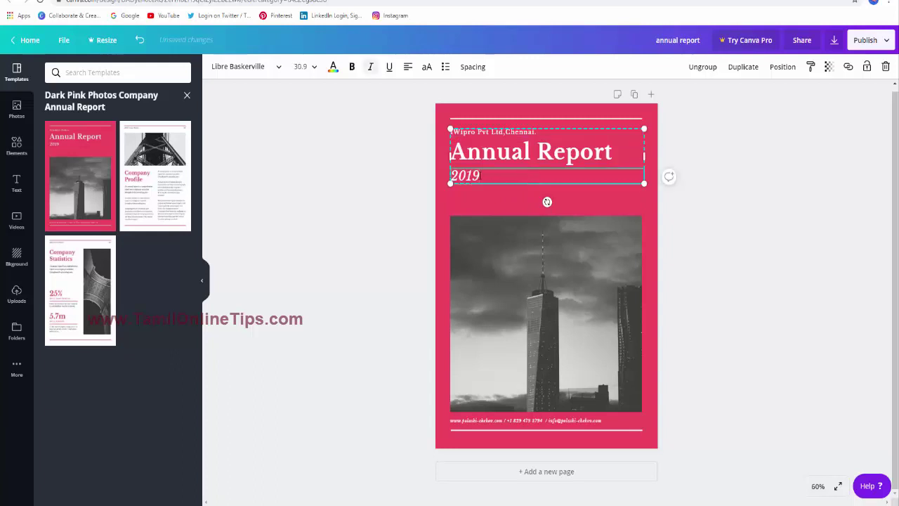
{"action": "type", "text": "20"}
{"action": "left_click", "coordinate": [737, 234]}
Recolour the cover background from pink to dark blue #0149c2 with a custom colour
{"action": "left_click", "coordinate": [443, 108]}
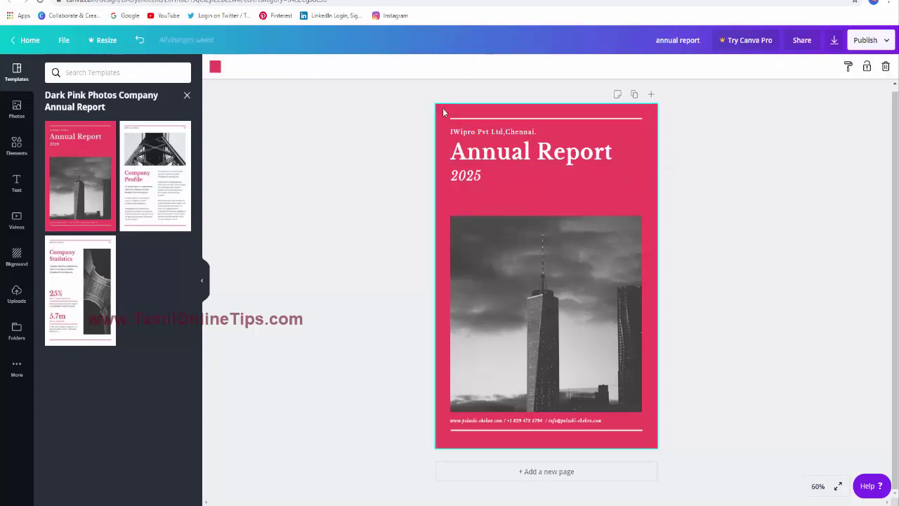
{"action": "left_click", "coordinate": [215, 67]}
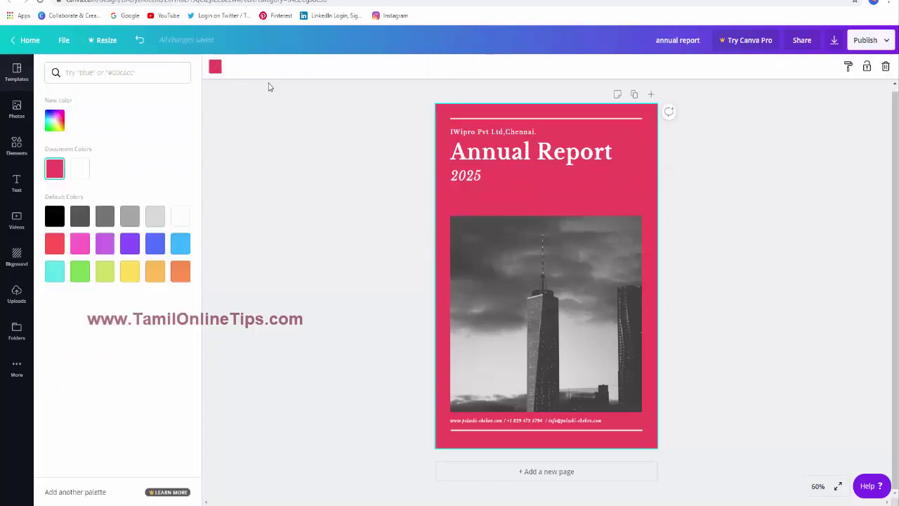
{"action": "left_click", "coordinate": [56, 121]}
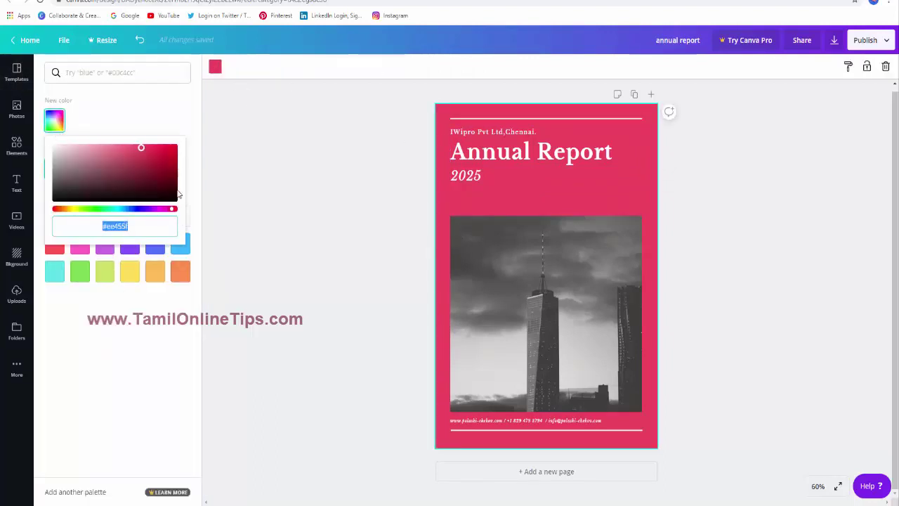
{"action": "left_click", "coordinate": [132, 209]}
{"action": "left_click", "coordinate": [176, 158]}
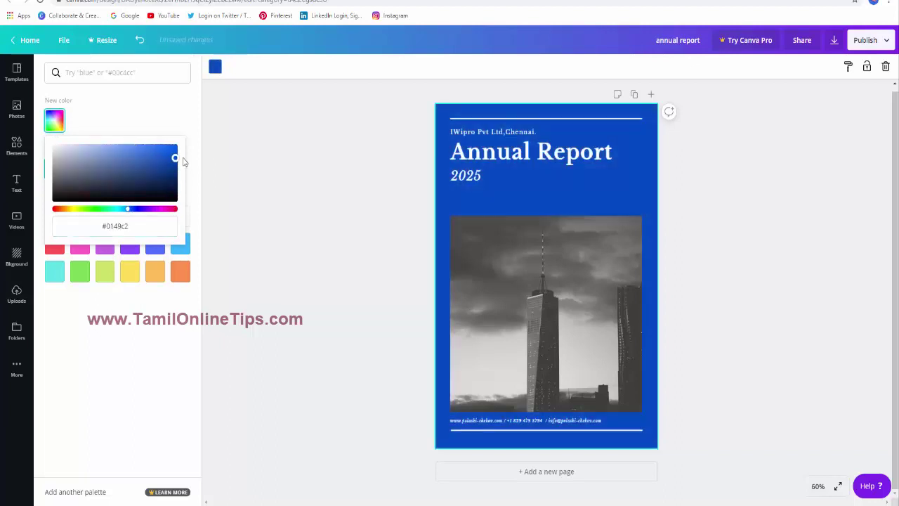
{"action": "left_click", "coordinate": [693, 243]}
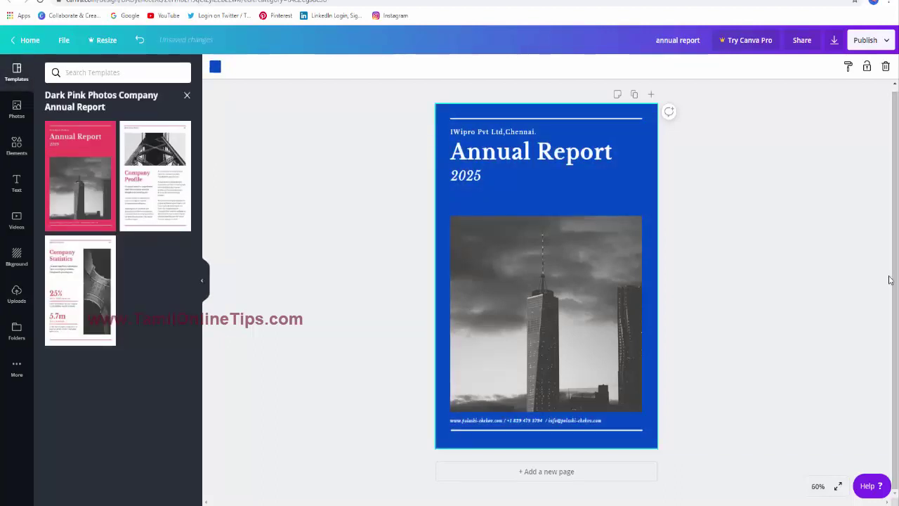
{"action": "left_click", "coordinate": [484, 251]}
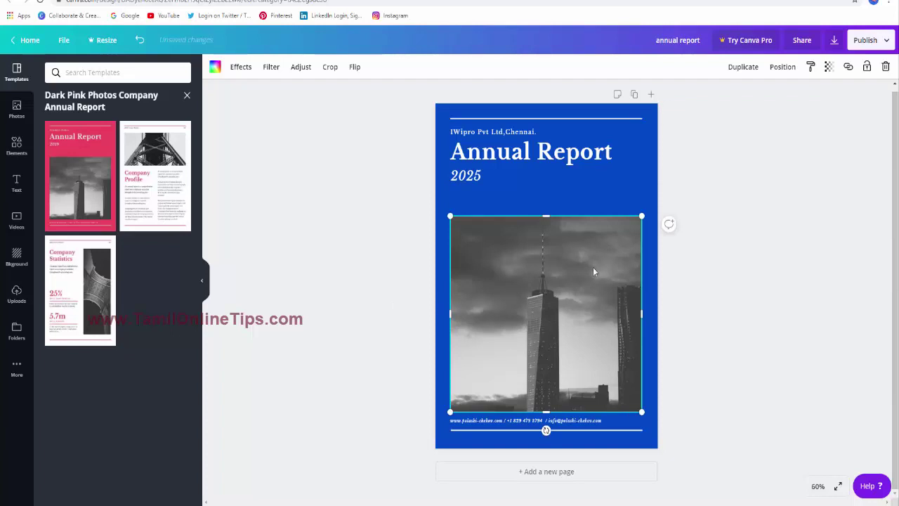
Search the photo library for 'wipro', then undo the accidental deletion of the cover photo
{"action": "left_click", "coordinate": [16, 110]}
{"action": "left_click", "coordinate": [96, 72]}
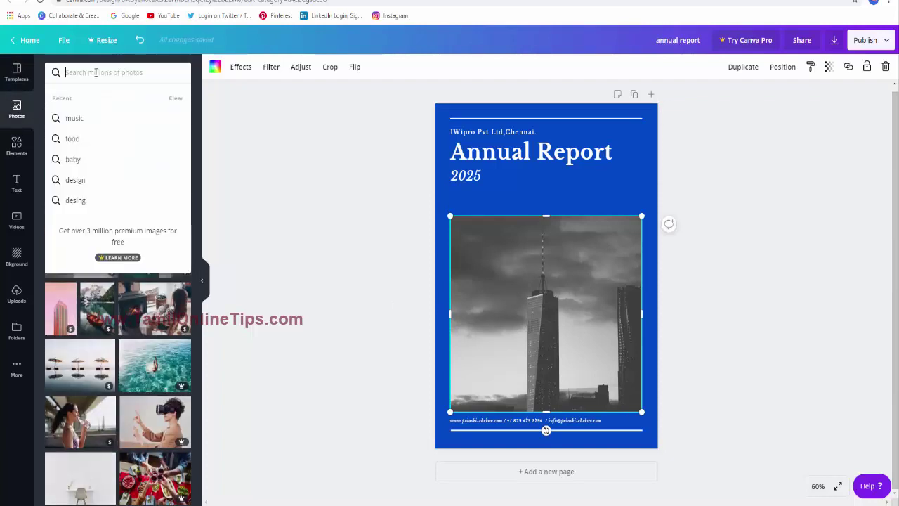
{"action": "type", "text": "wipro"}
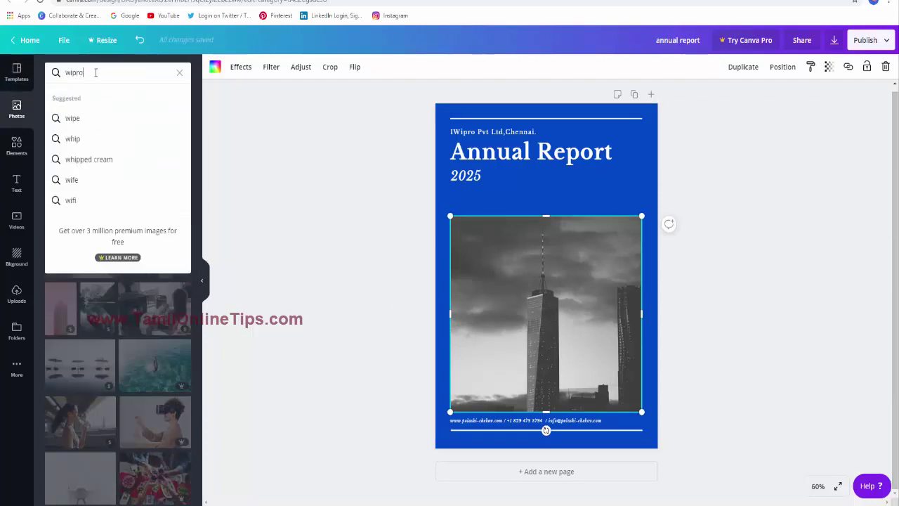
{"action": "key", "text": "Return"}
{"action": "key", "text": "Delete"}
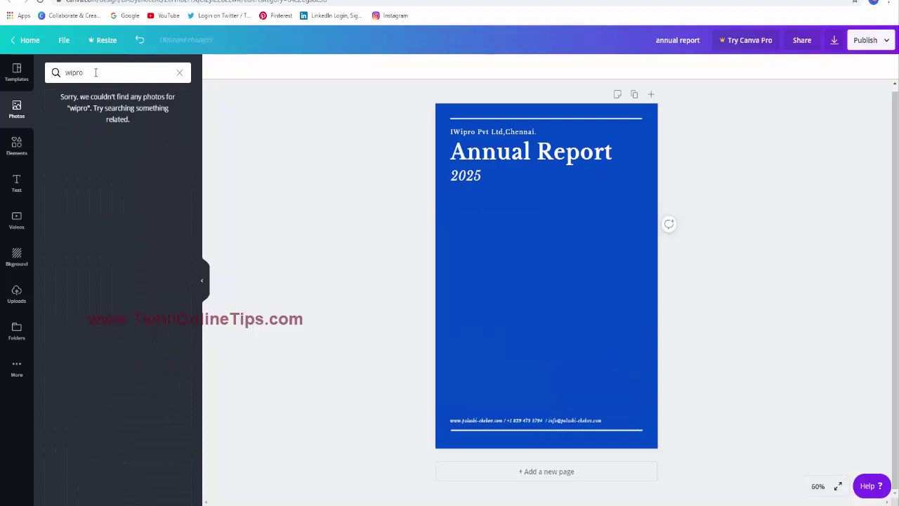
{"action": "left_click", "coordinate": [96, 72]}
{"action": "key", "text": "BackSpace"}
{"action": "key", "text": "BackSpace"}
{"action": "key", "text": "BackSpace"}
{"action": "key", "text": "BackSpace"}
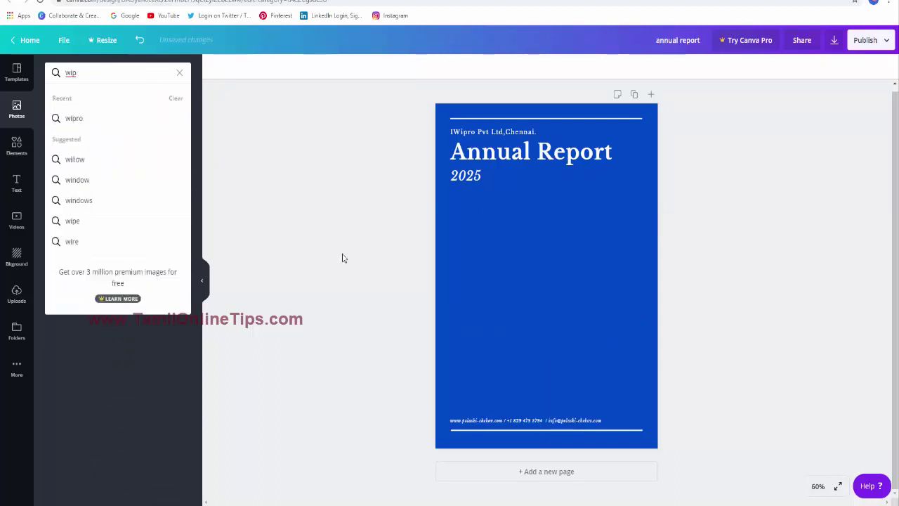
{"action": "left_click", "coordinate": [541, 307]}
{"action": "key", "text": "ctrl+z"}
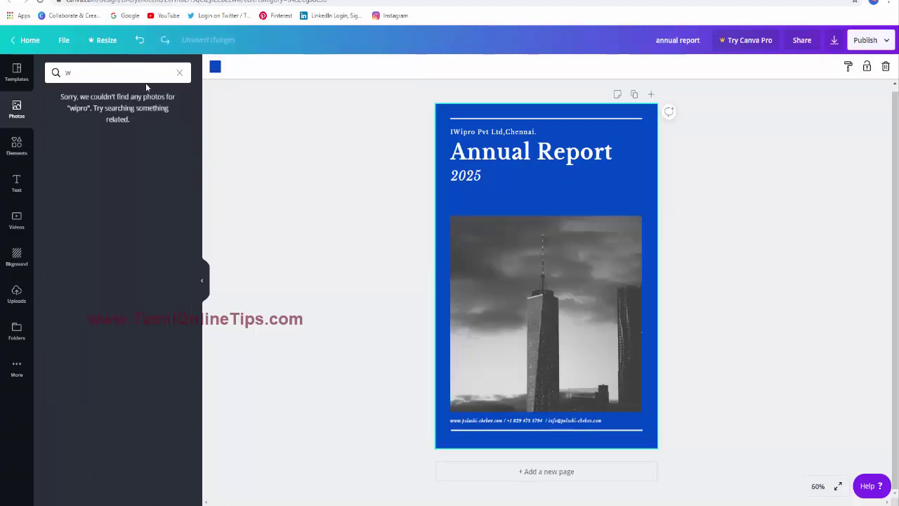
Search photos for 'company' and drop the office-window photo into the cover's image frame
{"action": "left_click", "coordinate": [141, 75]}
{"action": "type", "text": "compnay"}
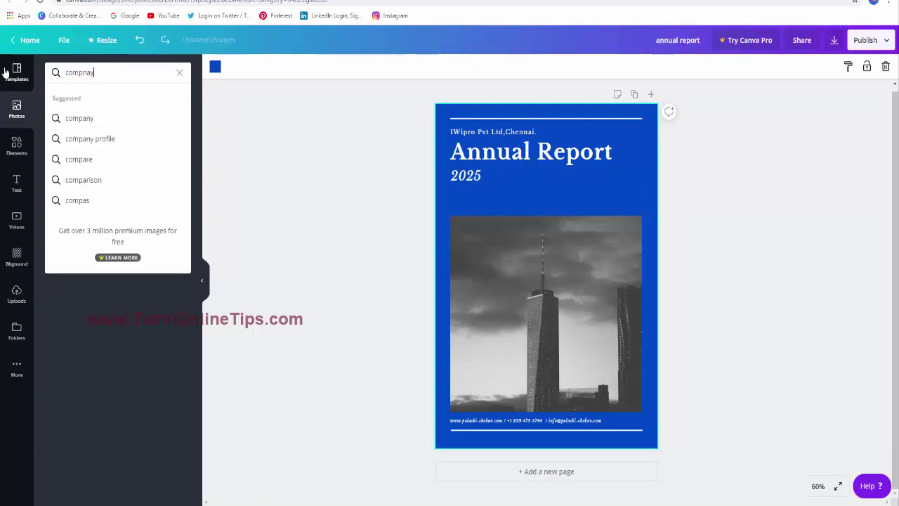
{"action": "key", "text": "Return"}
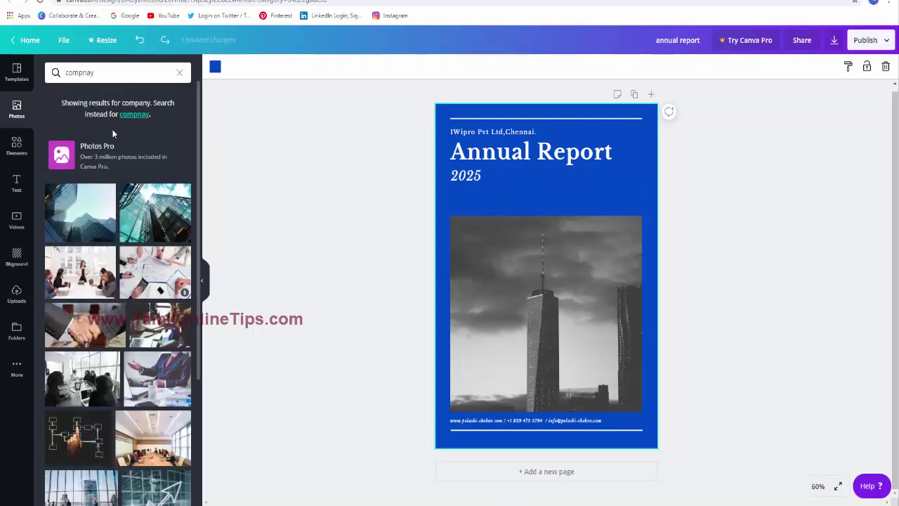
{"action": "left_click", "coordinate": [80, 213]}
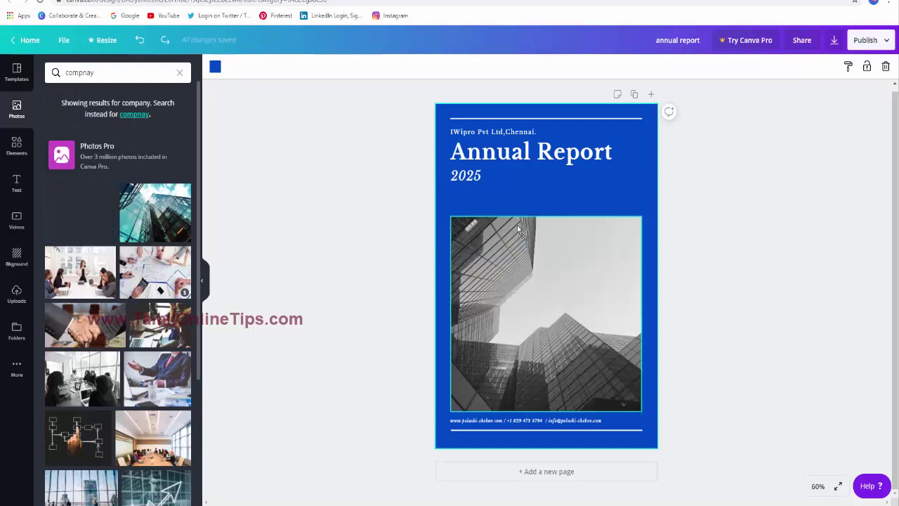
{"action": "left_click_drag", "start_coordinate": [155, 212], "coordinate": [546, 314]}
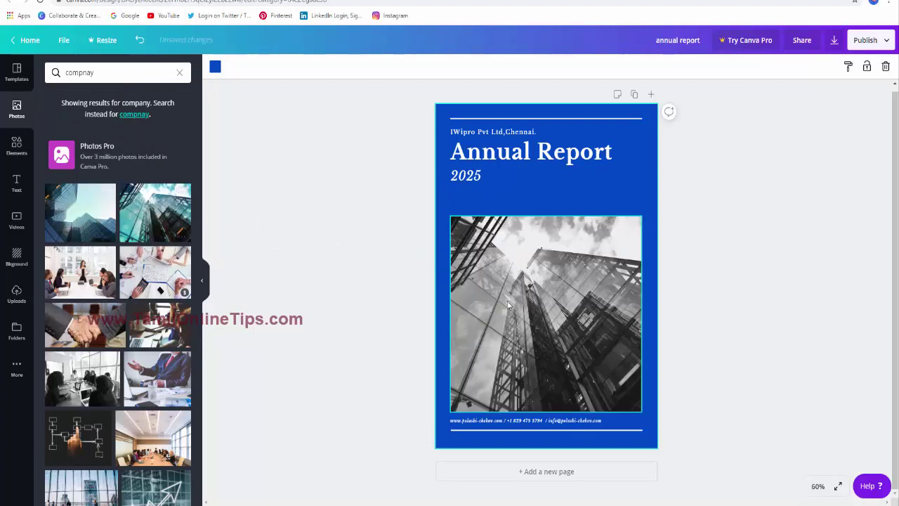
{"action": "scroll", "coordinate": [85, 379], "scroll_direction": "down", "scroll_amount": 3}
{"action": "left_click_drag", "start_coordinate": [111, 323], "coordinate": [558, 276]}
{"action": "left_click", "coordinate": [562, 420]}
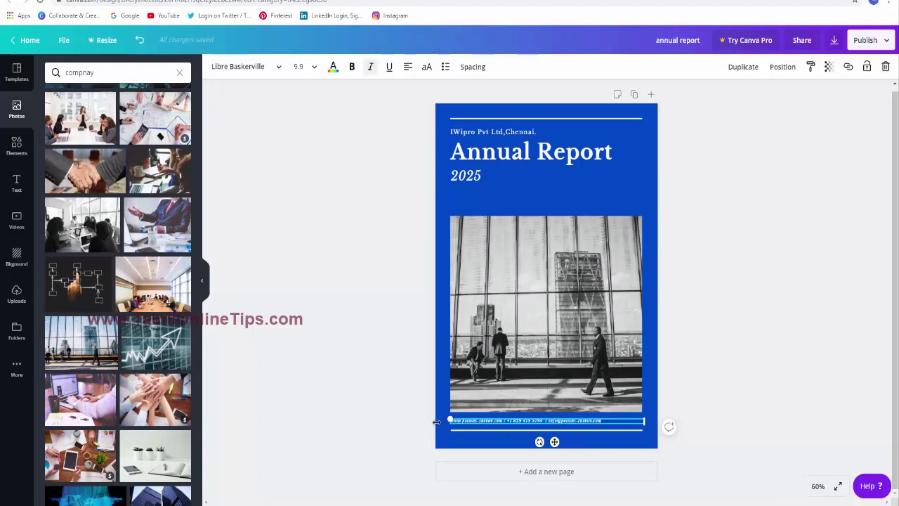
Replace the footer's website line with the customer care phone number and 'version 14.06'
{"action": "key", "text": "BackSpace"}
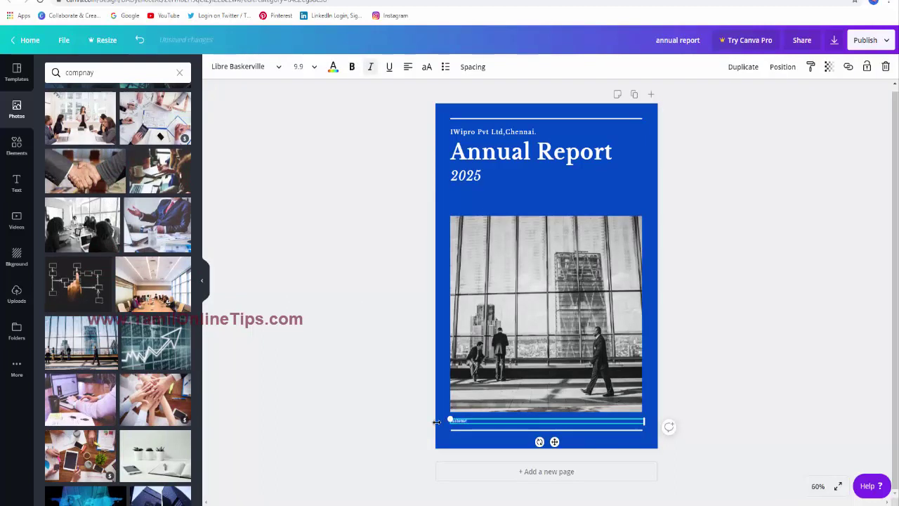
{"action": "type", "text": "Customer care"}
{"action": "type", "text": "0"}
{"action": "type", "text": ".50"}
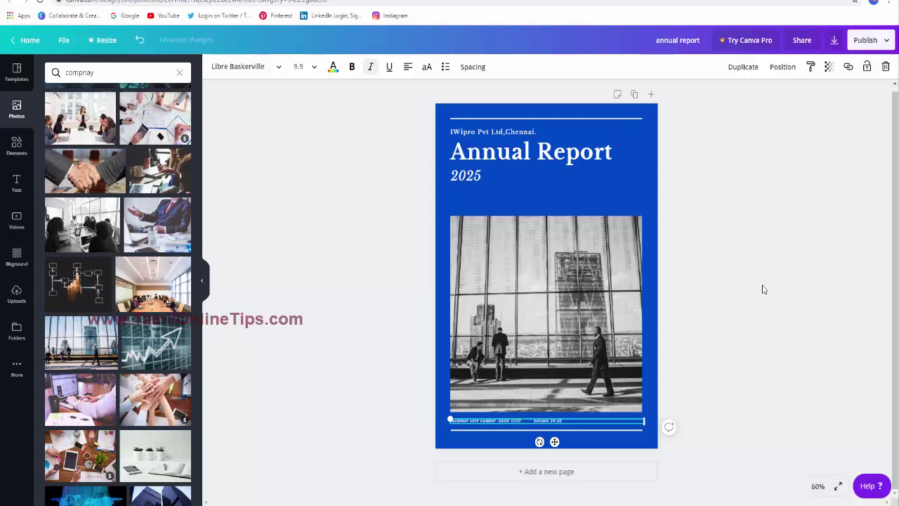
{"action": "left_click", "coordinate": [500, 221]}
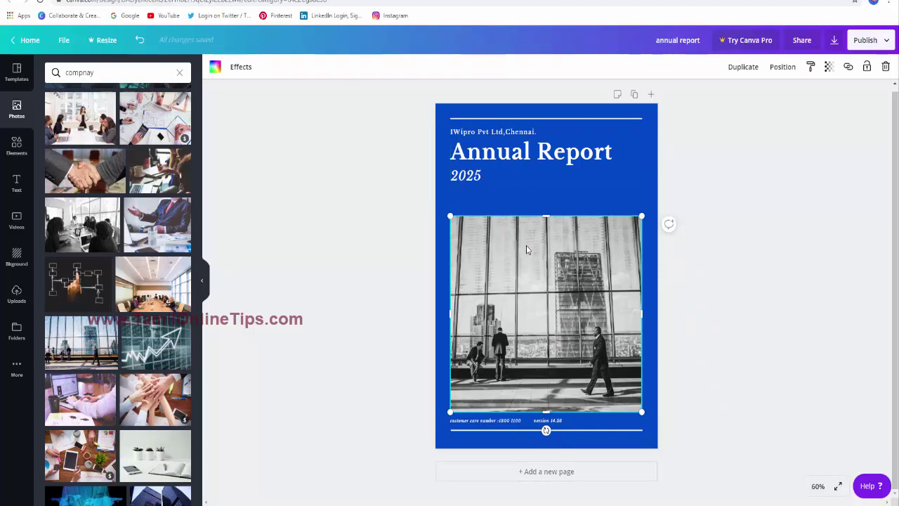
Add a second page using the annual report template's Company Profile layout
{"action": "left_click", "coordinate": [17, 72]}
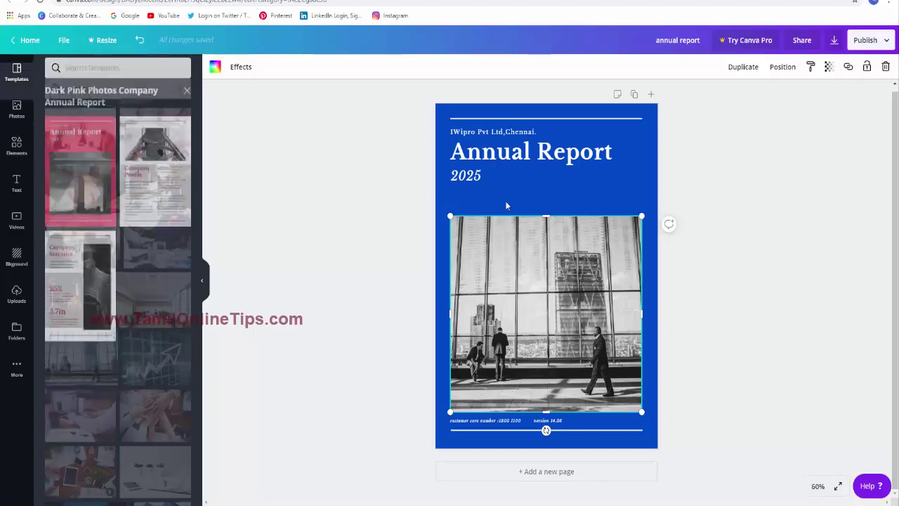
{"action": "left_click", "coordinate": [157, 173]}
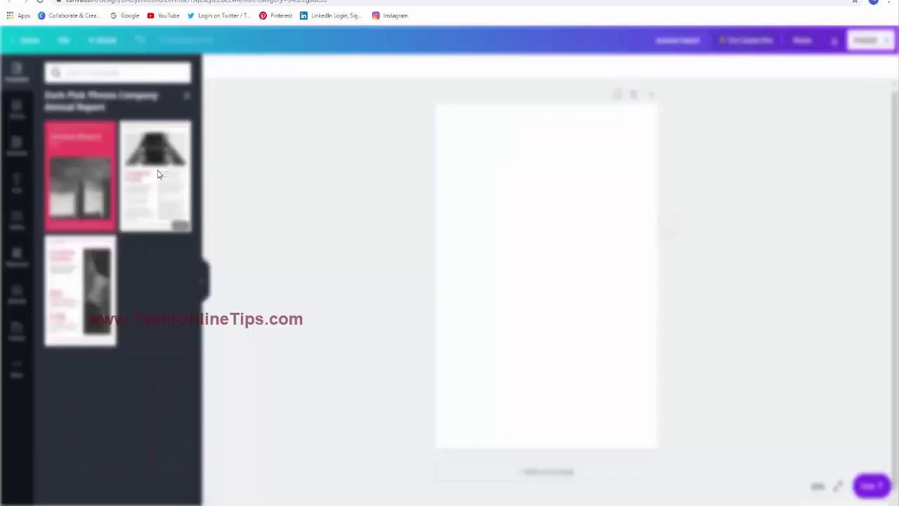
{"action": "left_click", "coordinate": [571, 225]}
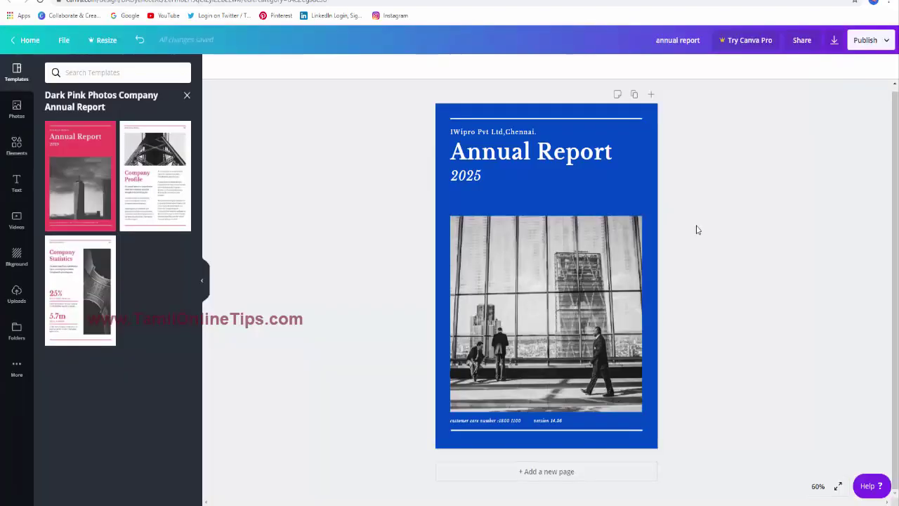
{"action": "left_click", "coordinate": [566, 475]}
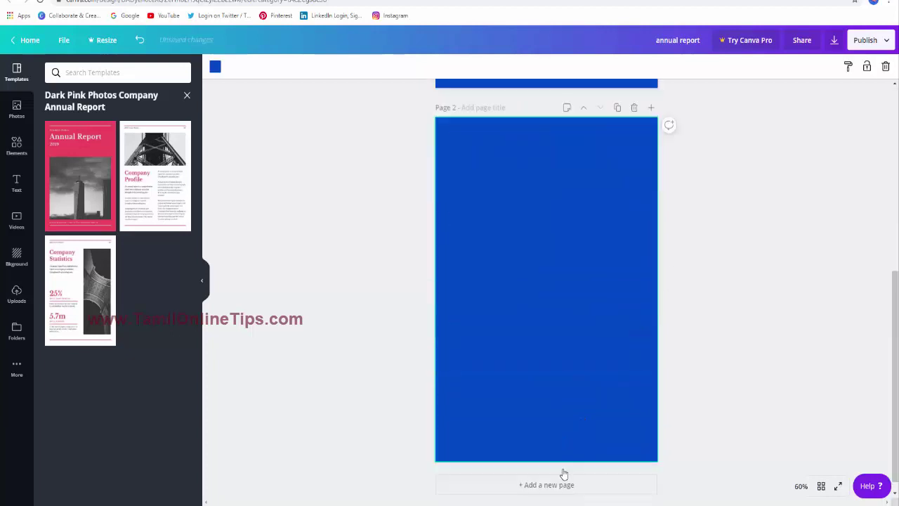
{"action": "left_click", "coordinate": [158, 156]}
Change the page 2 header to '2025 Annual Report' and select the article's opening two paragraphs
{"action": "left_click", "coordinate": [460, 129]}
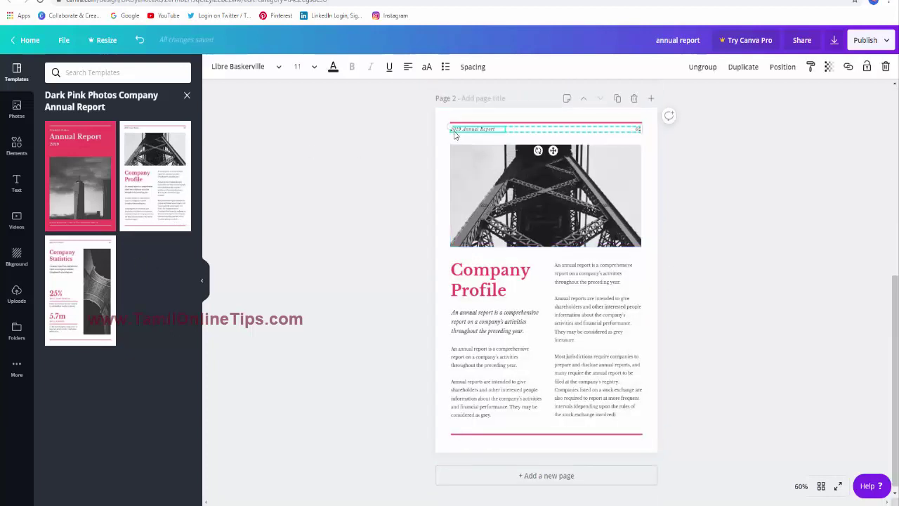
{"action": "key", "text": "BackSpace"}
{"action": "key", "text": "BackSpace"}
{"action": "type", "text": "25"}
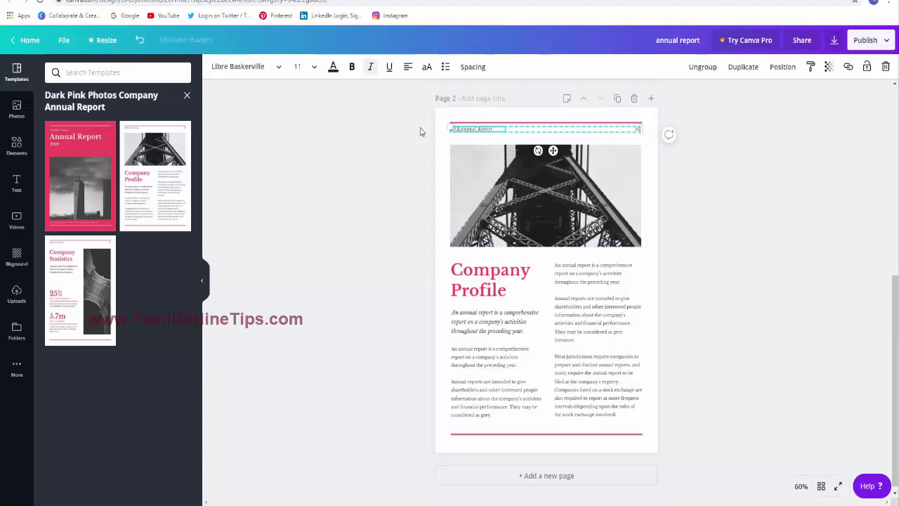
{"action": "left_click", "coordinate": [841, 284]}
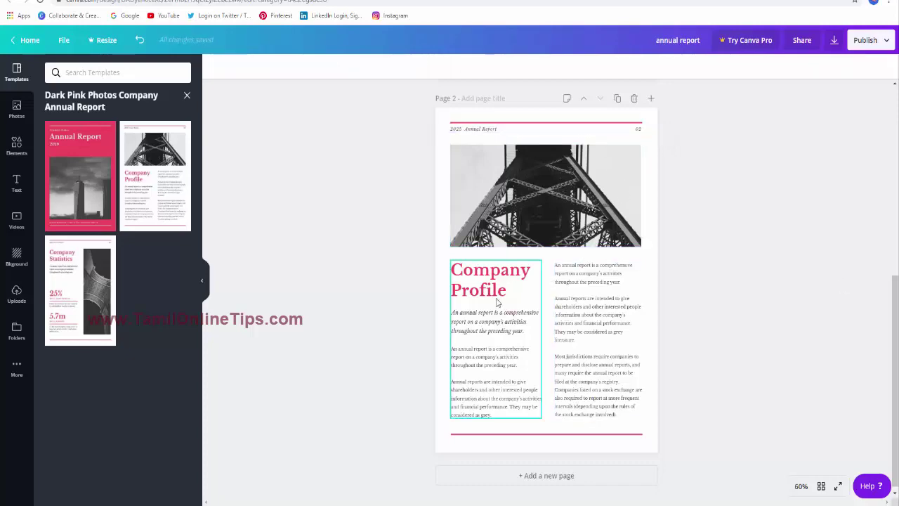
{"action": "left_click", "coordinate": [464, 314]}
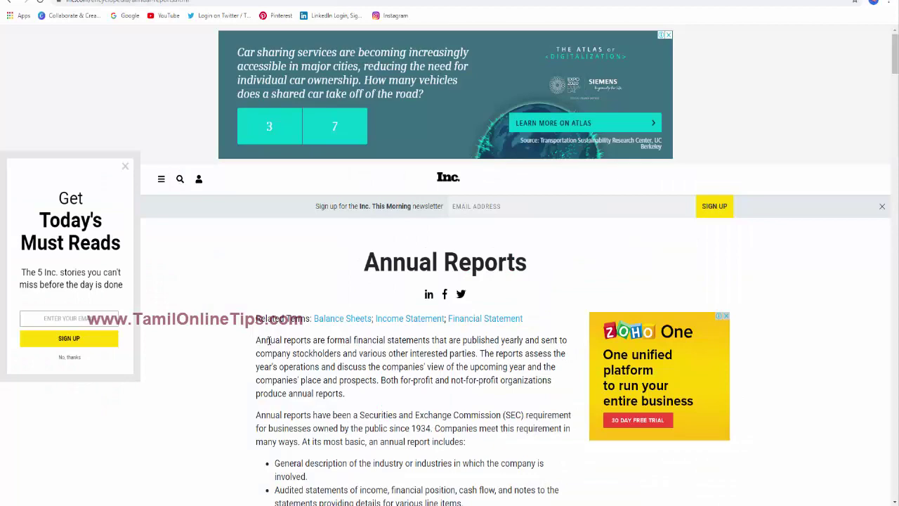
{"action": "left_click_drag", "start_coordinate": [260, 337], "coordinate": [472, 446]}
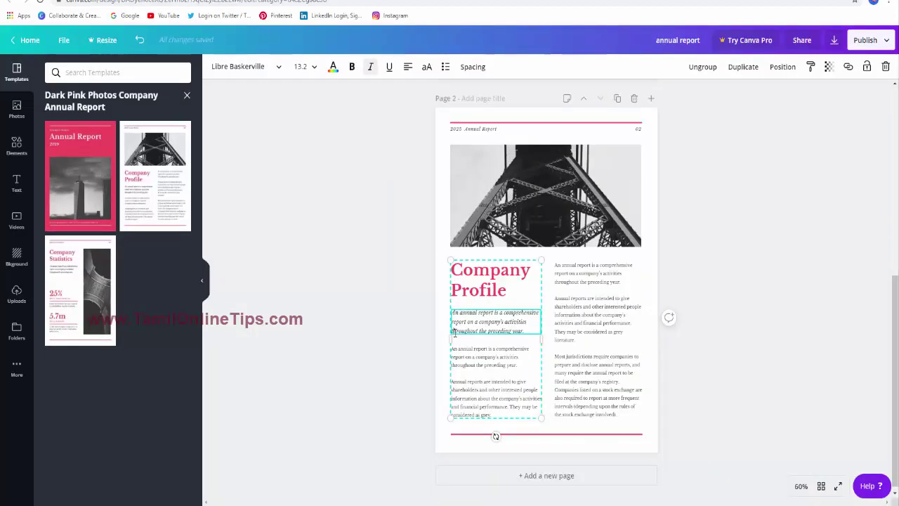
Paste the article paragraphs over the italic intro, delete leftover paragraphs, and resize the text
{"action": "double_click", "coordinate": [463, 330]}
{"action": "left_click", "coordinate": [454, 315]}
{"action": "left_click_drag", "start_coordinate": [456, 316], "coordinate": [535, 338]}
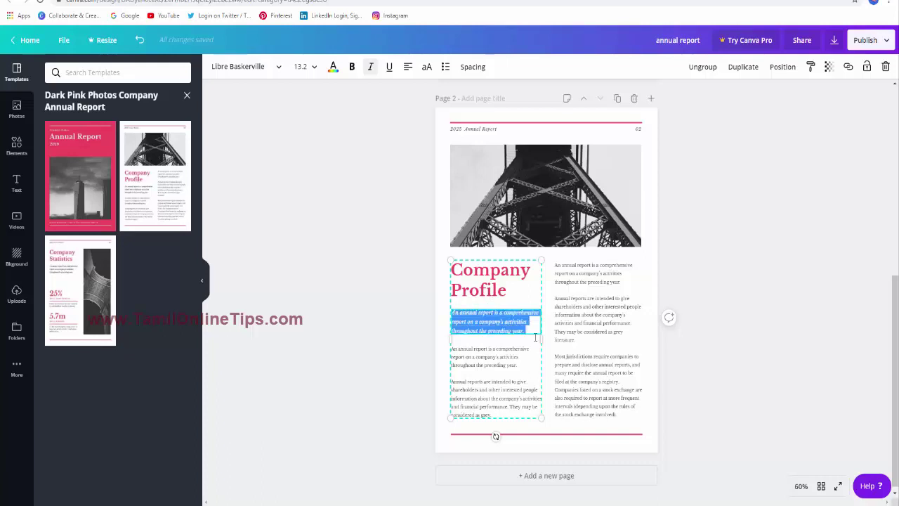
{"action": "type", "text": "Annual reports are formal financial statements that are published yearly and sent to company stockholders and various other interested parties. The reports assess the year's operations and discuss the companies' view of the upcoming year and the companies' place and prospects. Both for-profit and not-for-profit organizations produce annual reports.Annual reports have been a Securities and Exchange Commission (SEC) requirement for businesses owned by the public since 1934. Companies meet this requirement in many ways. At its most basic, an annual report includes"}
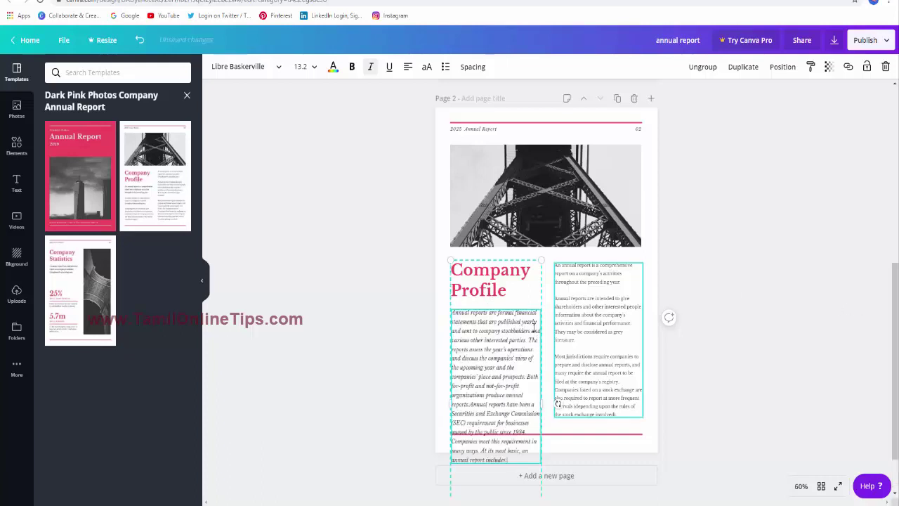
{"action": "scroll", "coordinate": [522, 330], "scroll_direction": "down", "scroll_amount": 1}
{"action": "left_click_drag", "start_coordinate": [543, 487], "coordinate": [559, 425]}
{"action": "left_click", "coordinate": [470, 405]}
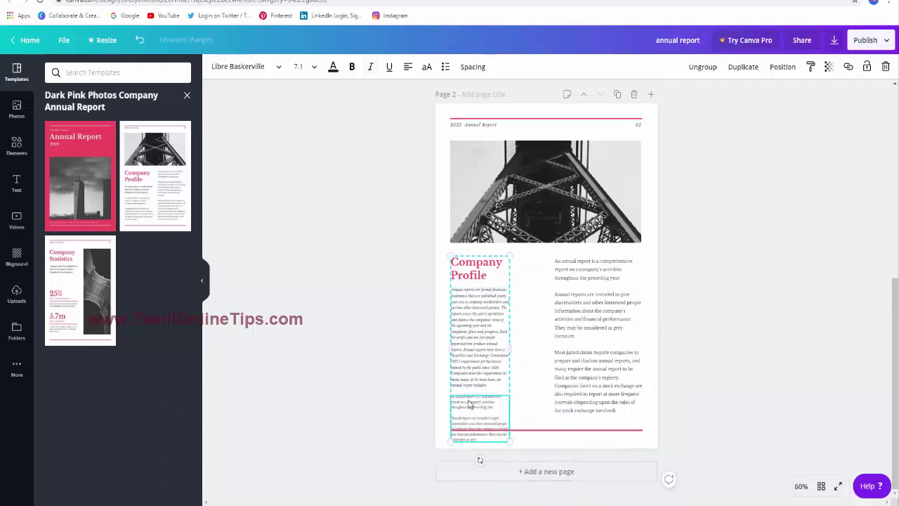
{"action": "left_click_drag", "start_coordinate": [451, 397], "coordinate": [533, 455]}
{"action": "key", "text": "BackSpace"}
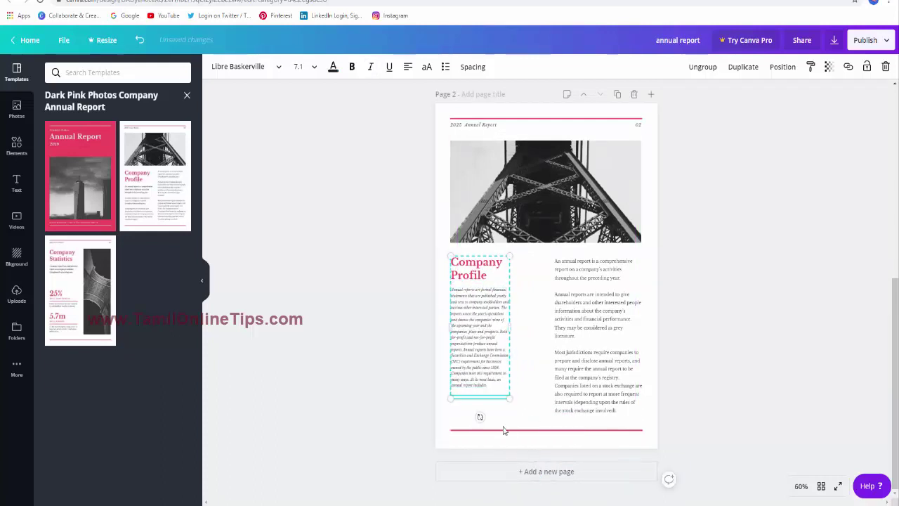
{"action": "left_click_drag", "start_coordinate": [509, 399], "coordinate": [541, 427]}
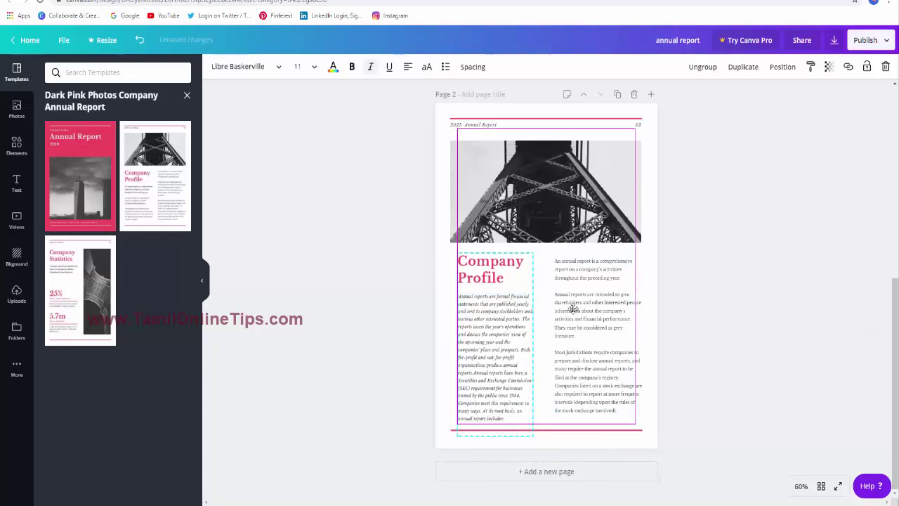
Copy the article's bullet list and select all text in page 2's right-hand column
{"action": "key", "text": "ctrl+Tab"}
{"action": "scroll", "coordinate": [334, 194], "scroll_direction": "down", "scroll_amount": 5}
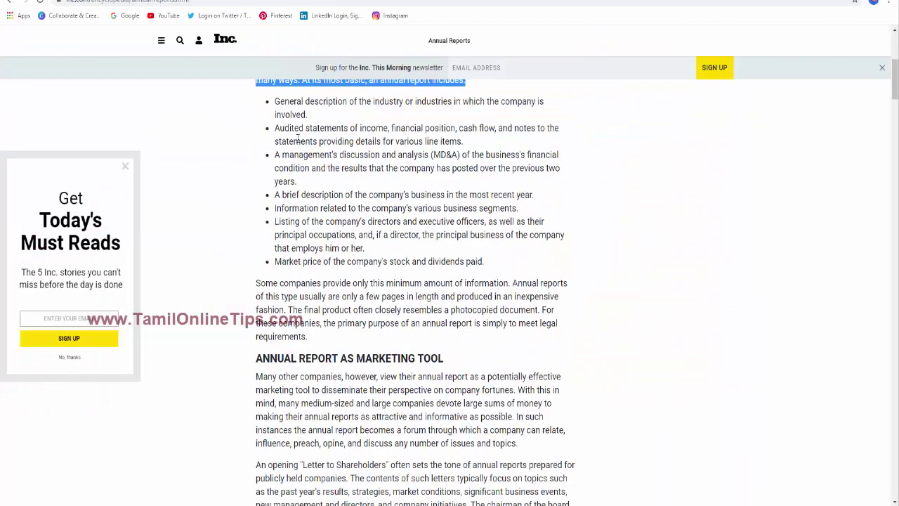
{"action": "left_click_drag", "start_coordinate": [274, 100], "coordinate": [492, 261]}
{"action": "key", "text": "ctrl+Tab"}
{"action": "left_click", "coordinate": [567, 270]}
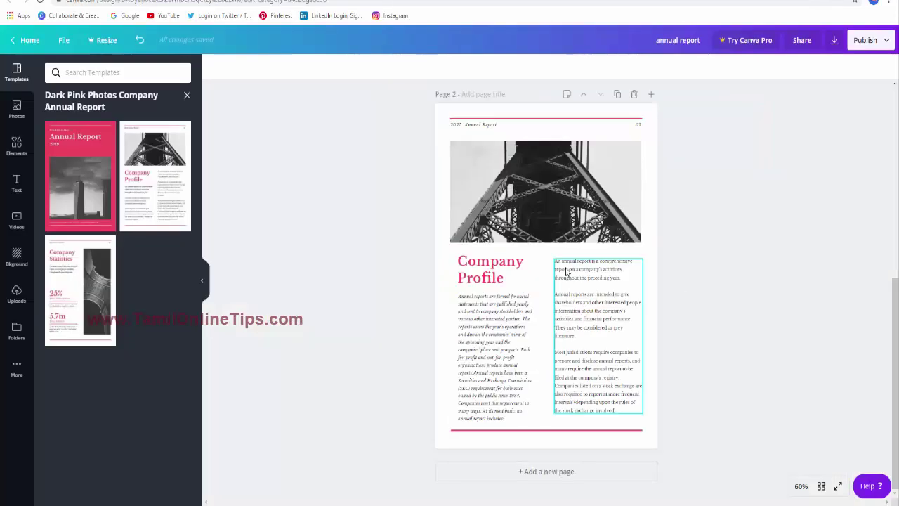
{"action": "key", "text": "ctrl+a"}
Paste the article's bullet list into the right-hand column and select page 2's tower photo
{"action": "type", "text": "General description of the industry or industries in which the company is involved.Audited statements of income, financial position, cash flow, and notes to the statements providing details for various line items.A management's discussion and analysis (MD&A) of the business's financial condition and the results that the company has posted over the previous two years.A brief description of the company's business in the most recent year.Information related to the company's various business segments.Listing of the company's directors and executive officers, as well as their principal occupations, and, if a director, the principal business of the company that employs him or her.Market price of the company's stock and dividends paid."}
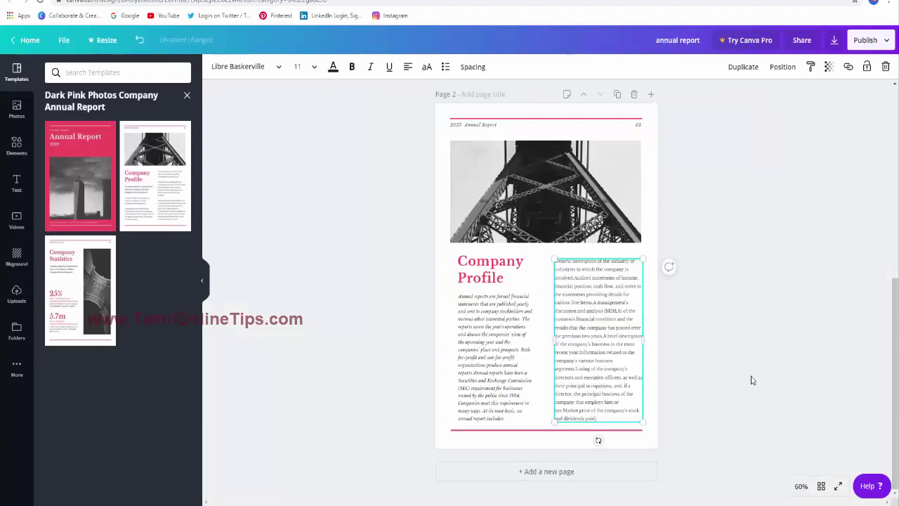
{"action": "left_click", "coordinate": [719, 381]}
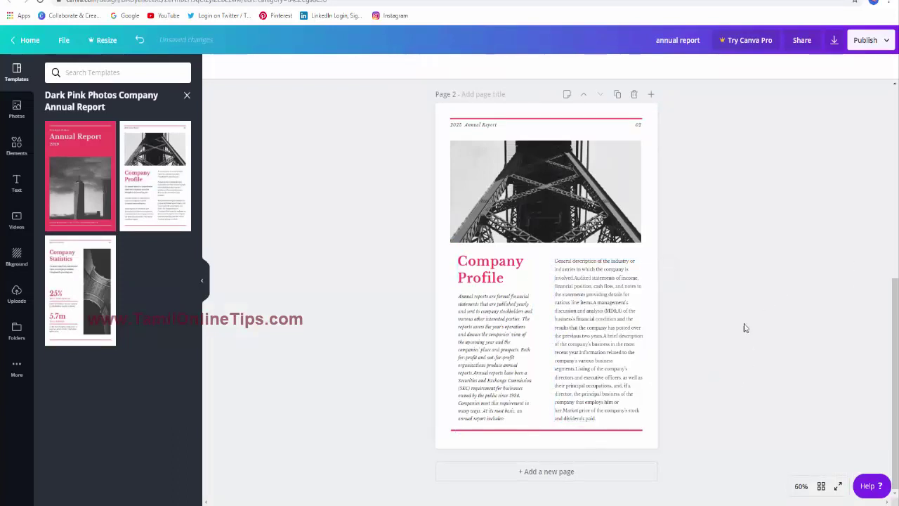
{"action": "left_click", "coordinate": [552, 195]}
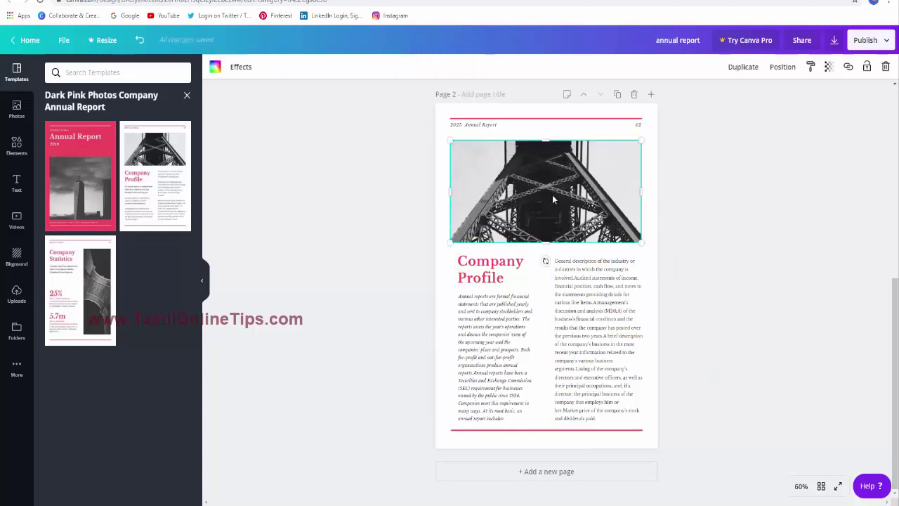
Replace the tower photo with a company photo of hands over papers and add a blank third page
{"action": "left_click", "coordinate": [17, 109]}
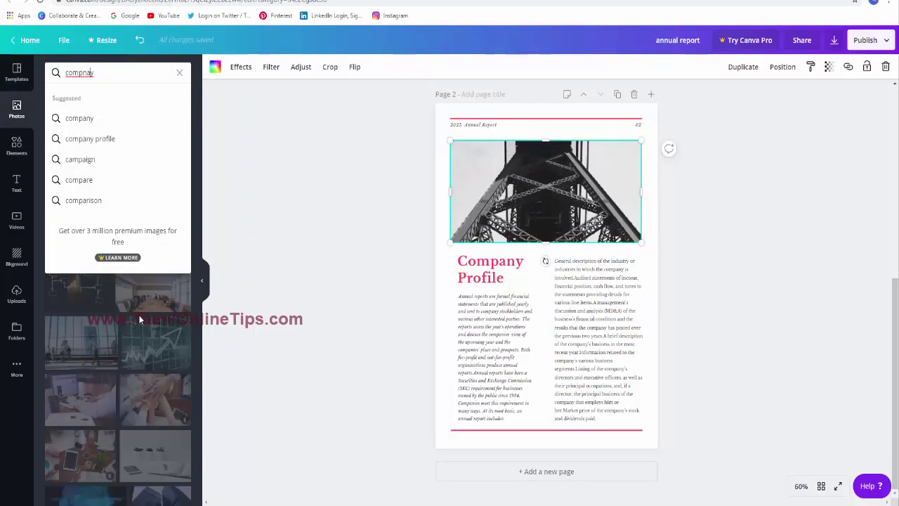
{"action": "key", "text": "Return"}
{"action": "left_click", "coordinate": [80, 399]}
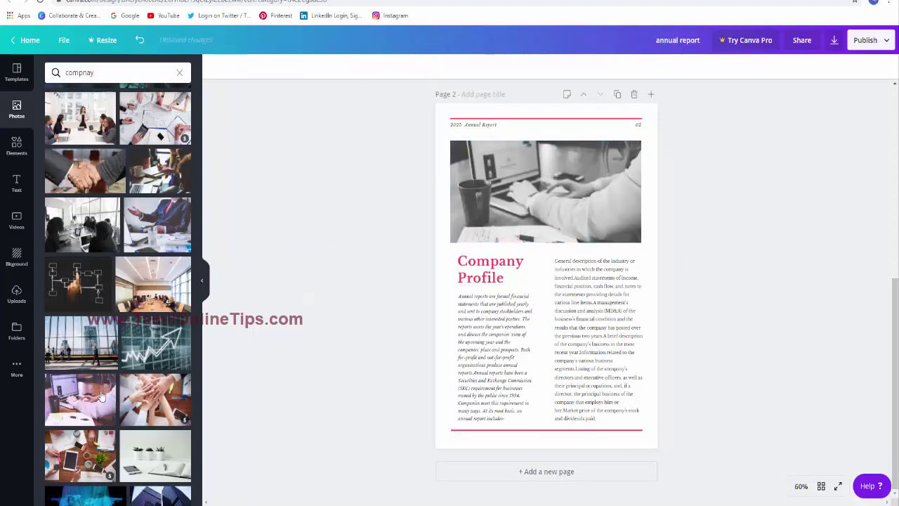
{"action": "scroll", "coordinate": [175, 343], "scroll_direction": "down", "scroll_amount": 5}
{"action": "left_click", "coordinate": [80, 359]}
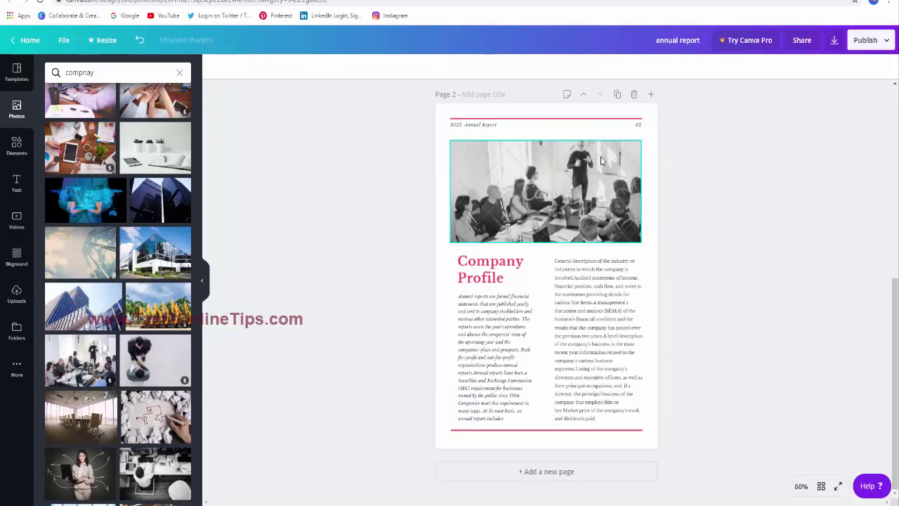
{"action": "scroll", "coordinate": [147, 437], "scroll_direction": "down", "scroll_amount": 5}
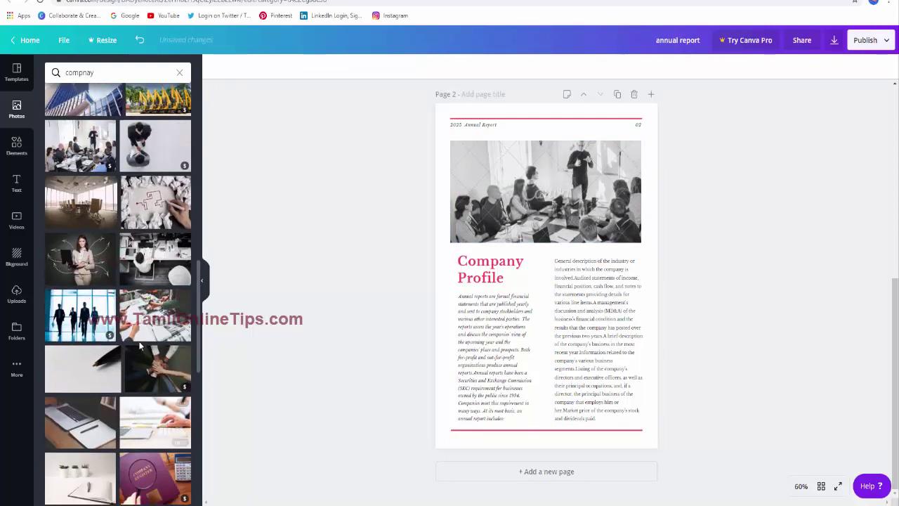
{"action": "left_click", "coordinate": [155, 314]}
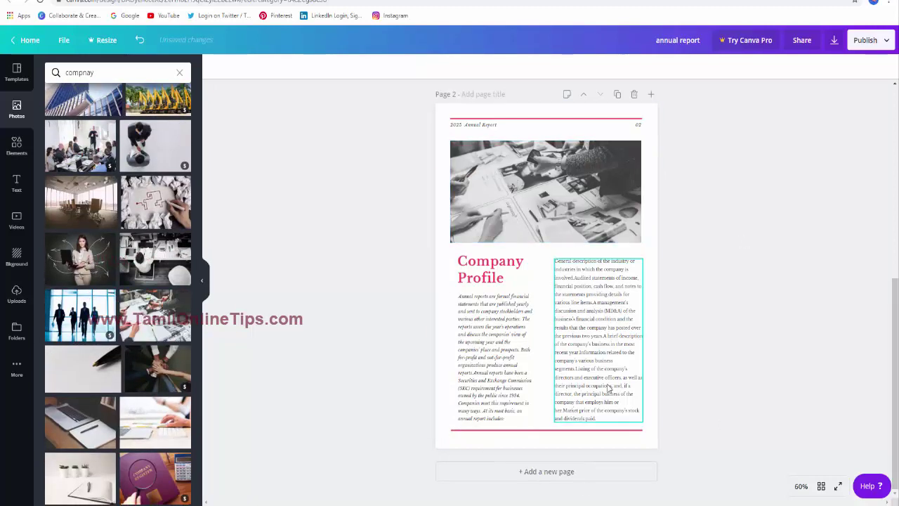
{"action": "left_click", "coordinate": [584, 472]}
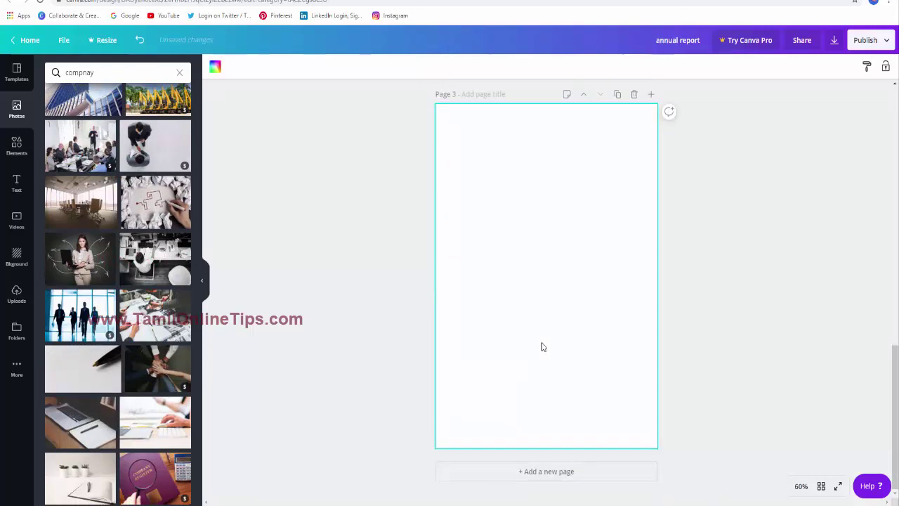
Apply the Company Statistics layout to page 3 and drag a walking-businesspeople photo onto it
{"action": "left_click", "coordinate": [17, 73]}
{"action": "left_click", "coordinate": [140, 189]}
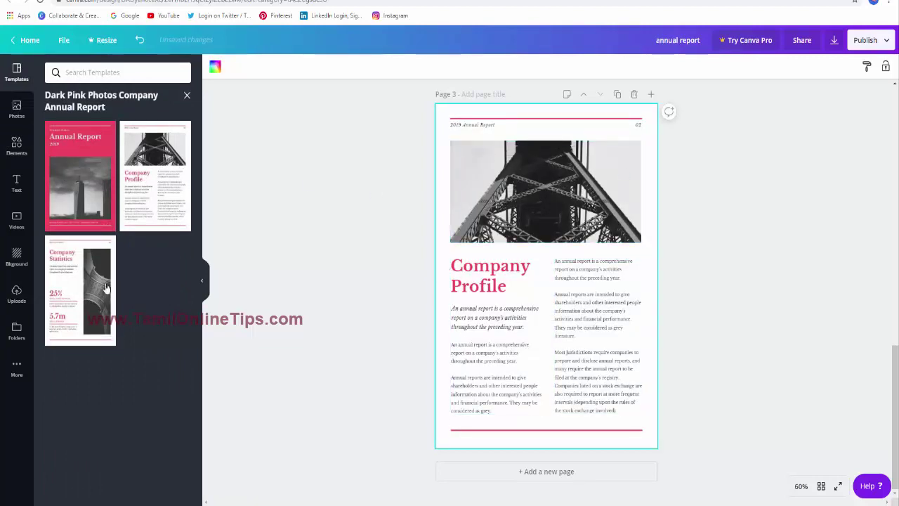
{"action": "left_click", "coordinate": [71, 275]}
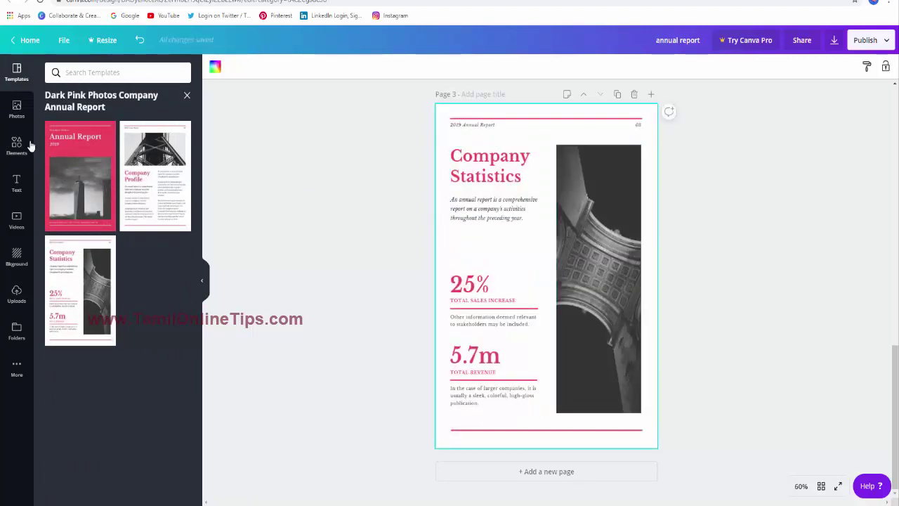
{"action": "left_click", "coordinate": [17, 109]}
{"action": "left_click_drag", "start_coordinate": [81, 313], "coordinate": [600, 255]}
Give page 3 a faded photo background and fill the arch frame with a hands-and-paperwork photo
{"action": "key", "text": "ctrl+z"}
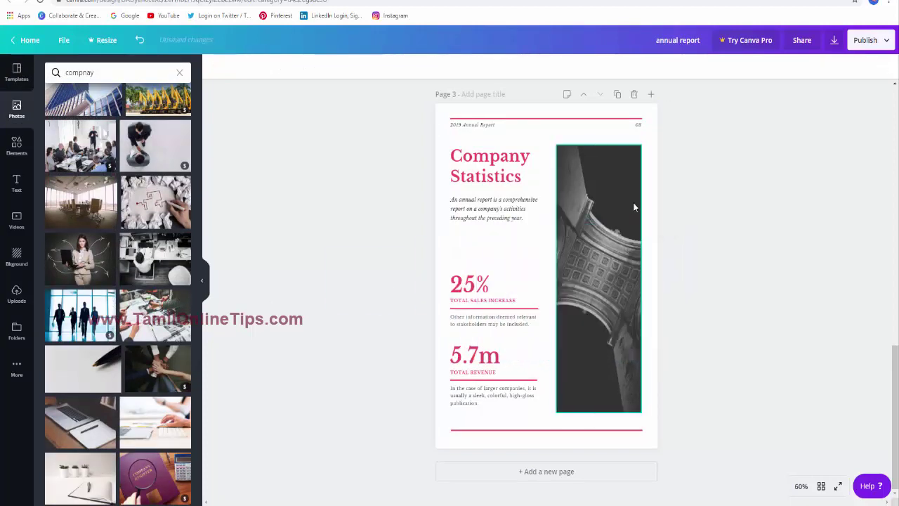
{"action": "left_click", "coordinate": [634, 201]}
{"action": "scroll", "coordinate": [133, 372], "scroll_direction": "down", "scroll_amount": 3}
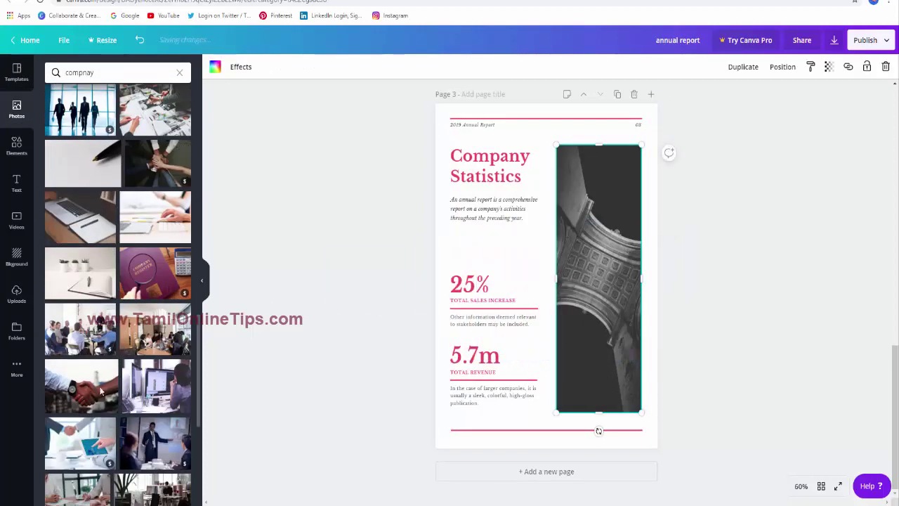
{"action": "left_click_drag", "start_coordinate": [155, 328], "coordinate": [644, 177]}
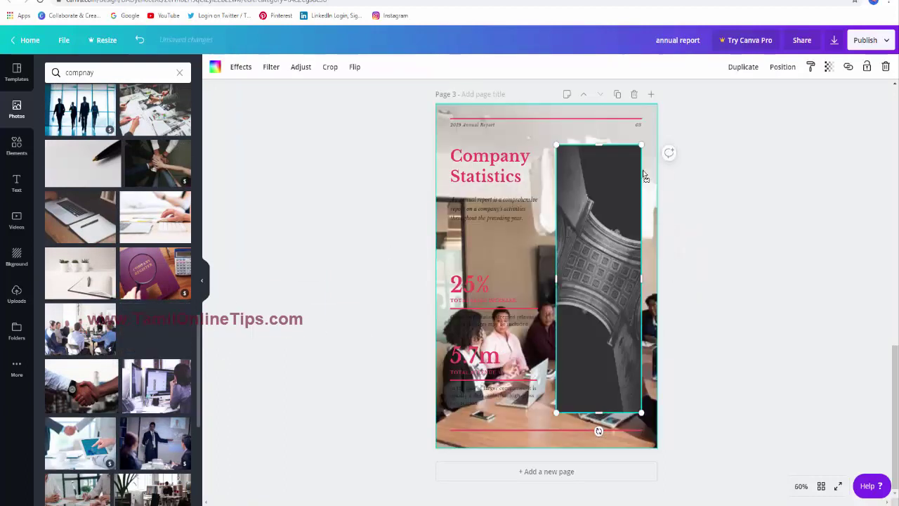
{"action": "left_click_drag", "start_coordinate": [539, 348], "coordinate": [274, 269]}
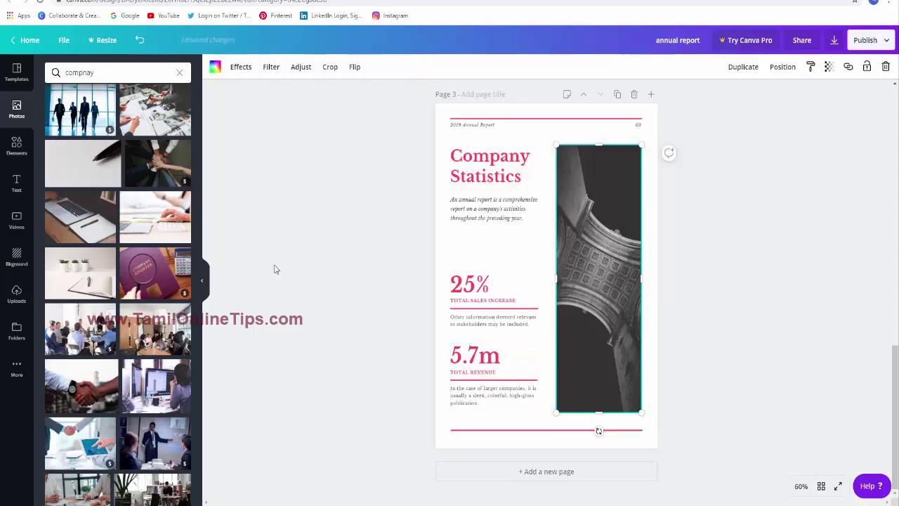
{"action": "left_click_drag", "start_coordinate": [155, 274], "coordinate": [618, 220]}
{"action": "left_click_drag", "start_coordinate": [155, 217], "coordinate": [497, 186]}
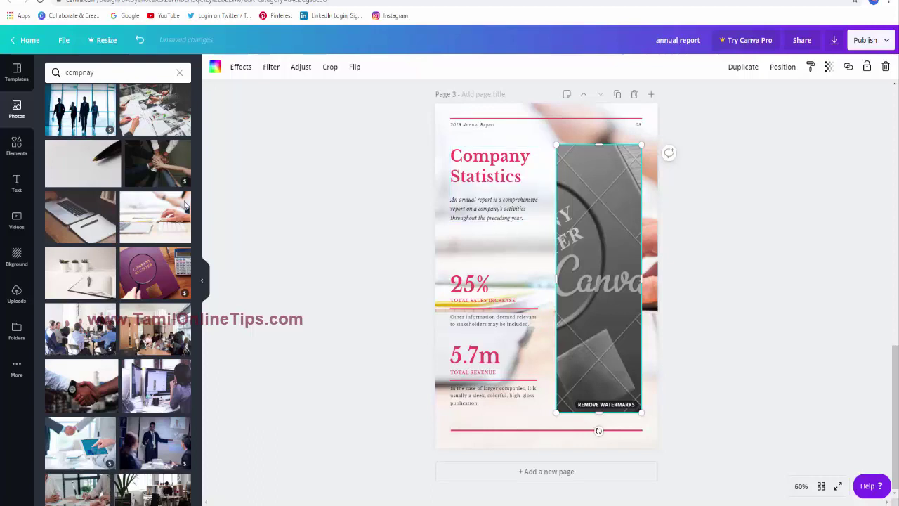
{"action": "left_click_drag", "start_coordinate": [144, 112], "coordinate": [562, 295]}
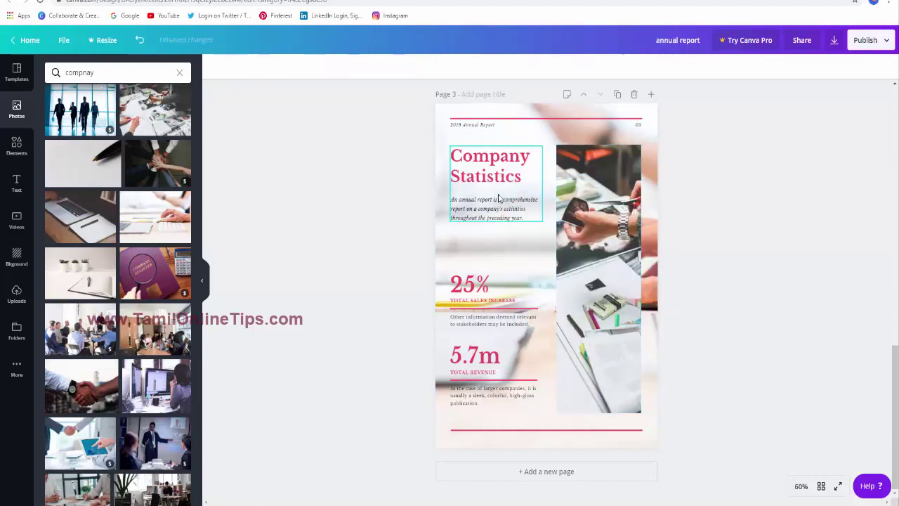
{"action": "left_click", "coordinate": [477, 204]}
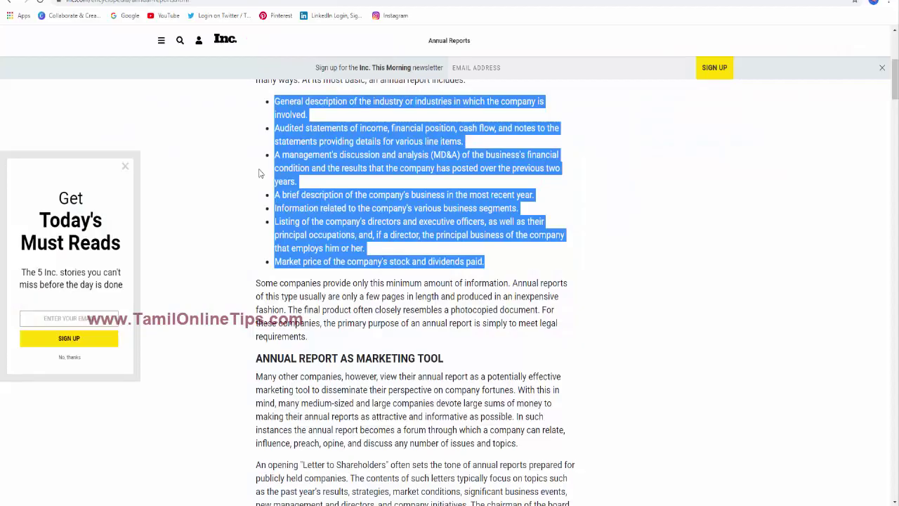
Copy the article's Employees section and paste it over the Company Statistics body paragraph
{"action": "scroll", "coordinate": [300, 237], "scroll_direction": "down", "scroll_amount": 7}
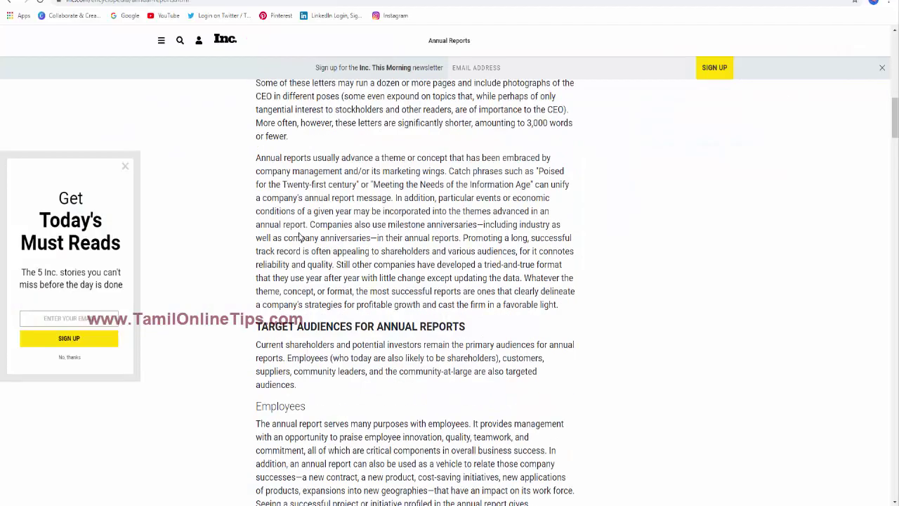
{"action": "scroll", "coordinate": [261, 334], "scroll_direction": "down", "scroll_amount": 2}
{"action": "left_click_drag", "start_coordinate": [258, 304], "coordinate": [486, 415]}
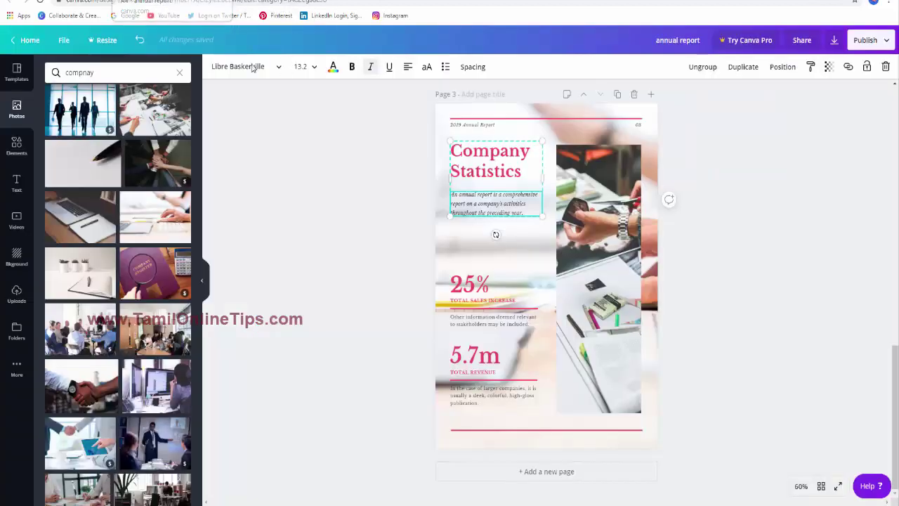
{"action": "double_click", "coordinate": [486, 203]}
{"action": "left_click_drag", "start_coordinate": [524, 213], "coordinate": [450, 213]}
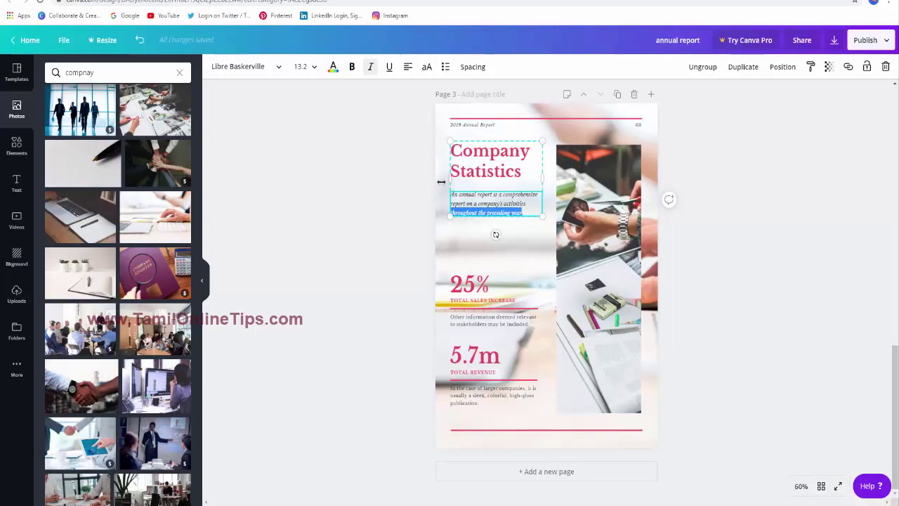
{"action": "triple_click", "coordinate": [461, 194]}
{"action": "key", "text": "ctrl+v"}
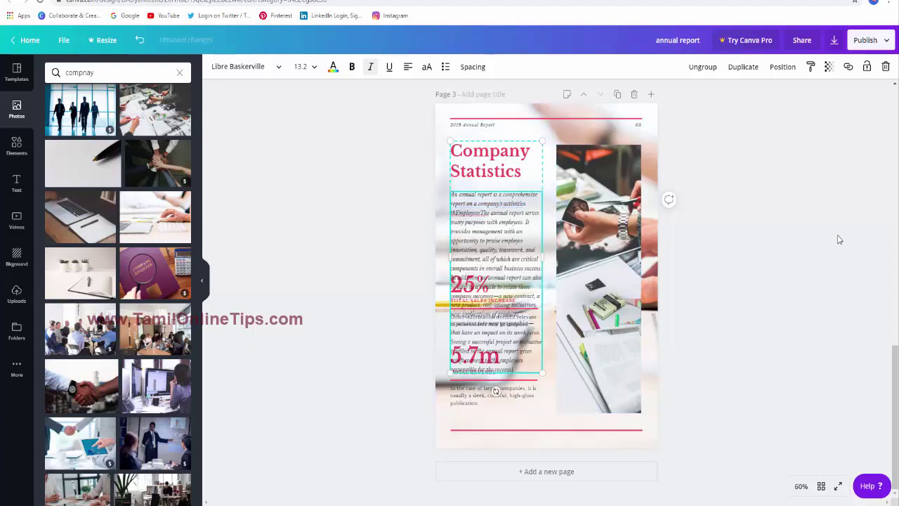
Delete the lower text box and the 25% and 5.7m figures, then move the text left
{"action": "left_click", "coordinate": [487, 395]}
{"action": "key", "text": "Delete"}
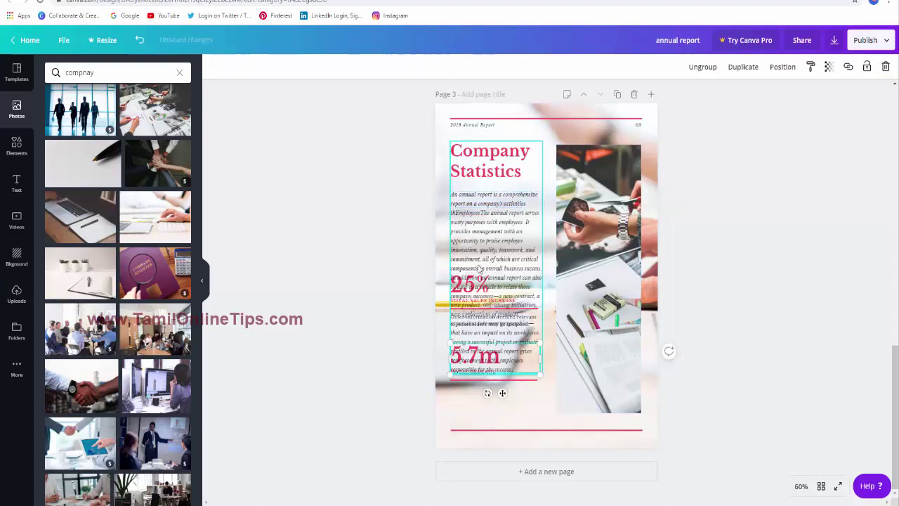
{"action": "left_click", "coordinate": [481, 281]}
{"action": "key", "text": "Delete"}
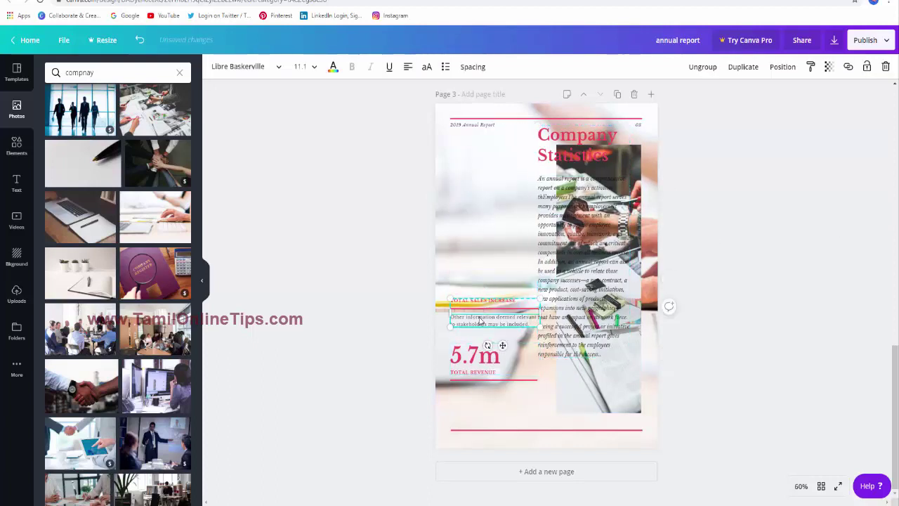
{"action": "left_click", "coordinate": [485, 355]}
{"action": "key", "text": "Delete"}
{"action": "left_click_drag", "start_coordinate": [569, 337], "coordinate": [482, 357]}
{"action": "left_click", "coordinate": [787, 285]}
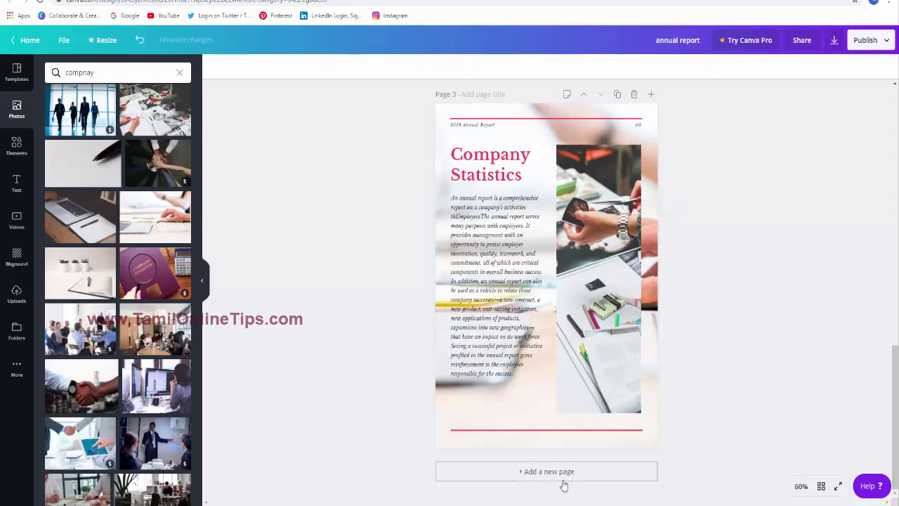
Download the three-page report as a PDF Standard file and open the downloaded file
{"action": "scroll", "coordinate": [815, 84], "scroll_direction": "up", "scroll_amount": 1}
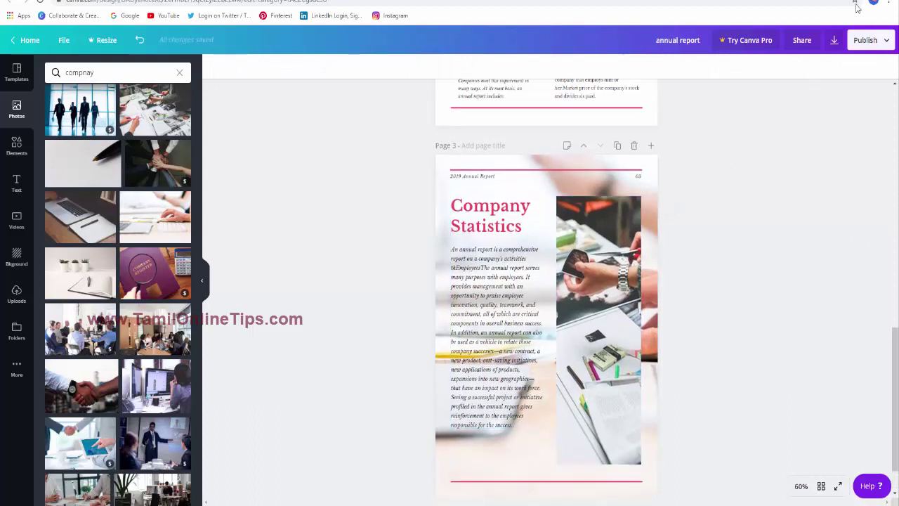
{"action": "left_click", "coordinate": [834, 40]}
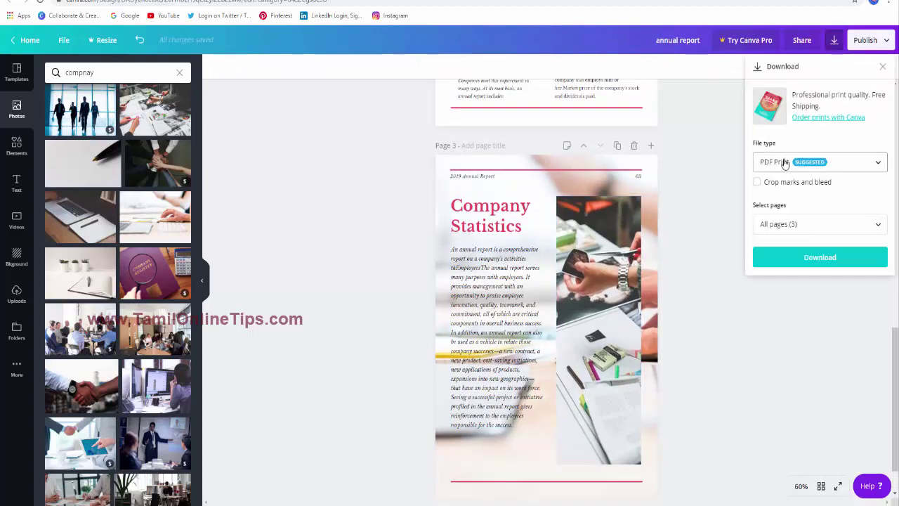
{"action": "left_click", "coordinate": [785, 162]}
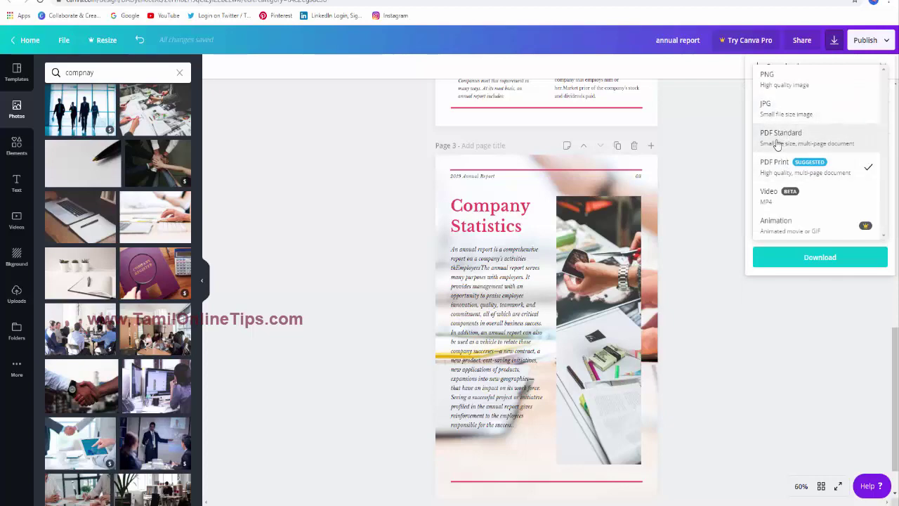
{"action": "left_click", "coordinate": [778, 141]}
{"action": "left_click", "coordinate": [819, 237]}
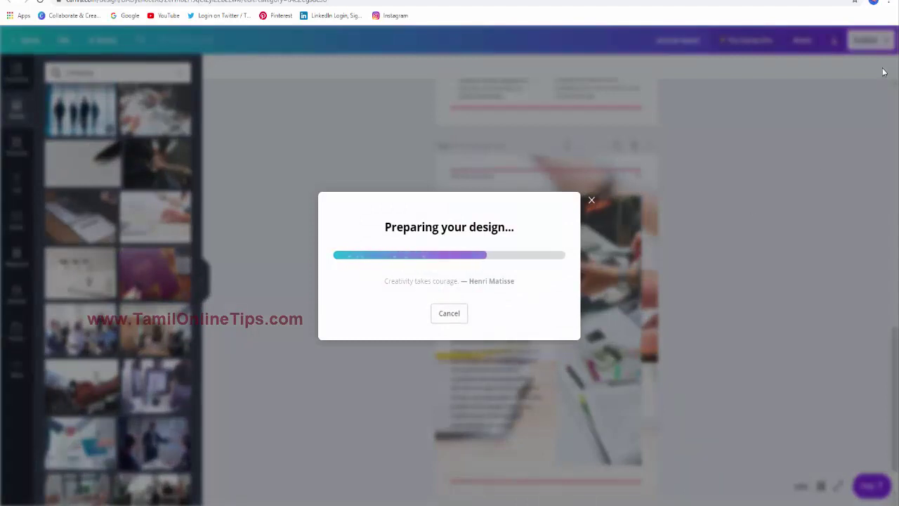
{"action": "left_click", "coordinate": [713, 141]}
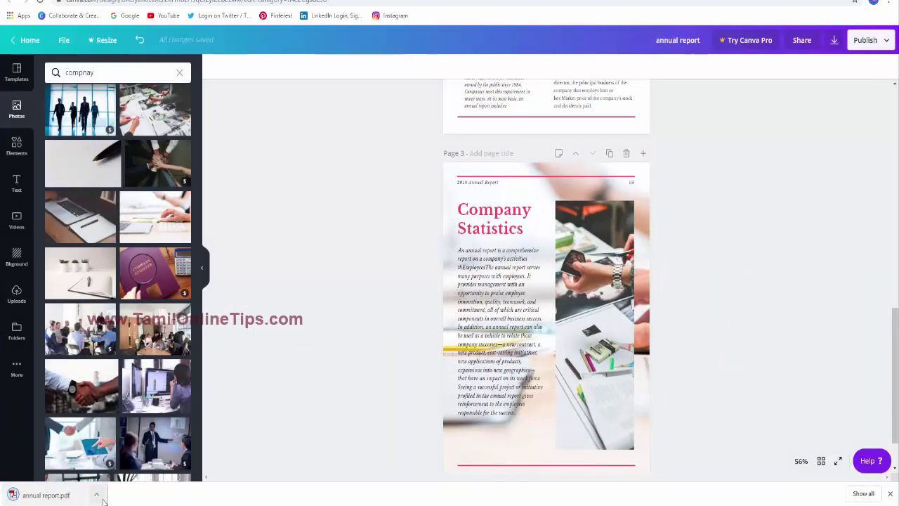
{"action": "left_click", "coordinate": [96, 494]}
{"action": "left_click", "coordinate": [139, 457]}
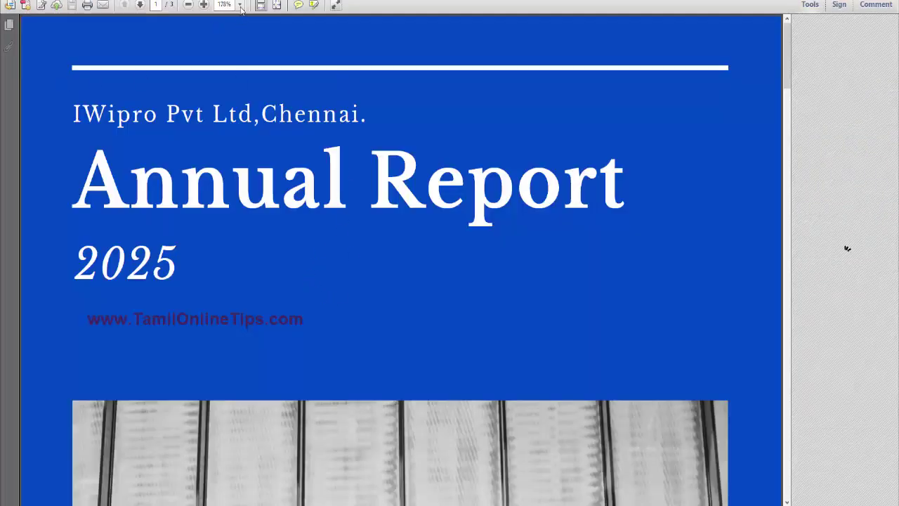
{"action": "left_click", "coordinate": [188, 6]}
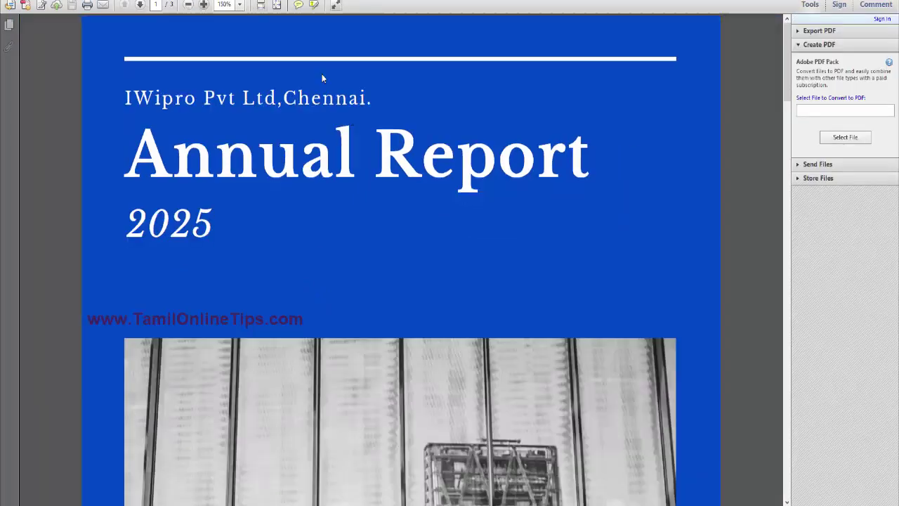
{"action": "left_click", "coordinate": [189, 6]}
{"action": "left_click", "coordinate": [189, 6]}
{"action": "left_click", "coordinate": [188, 5]}
{"action": "scroll", "coordinate": [330, 201], "scroll_direction": "down", "scroll_amount": 10}
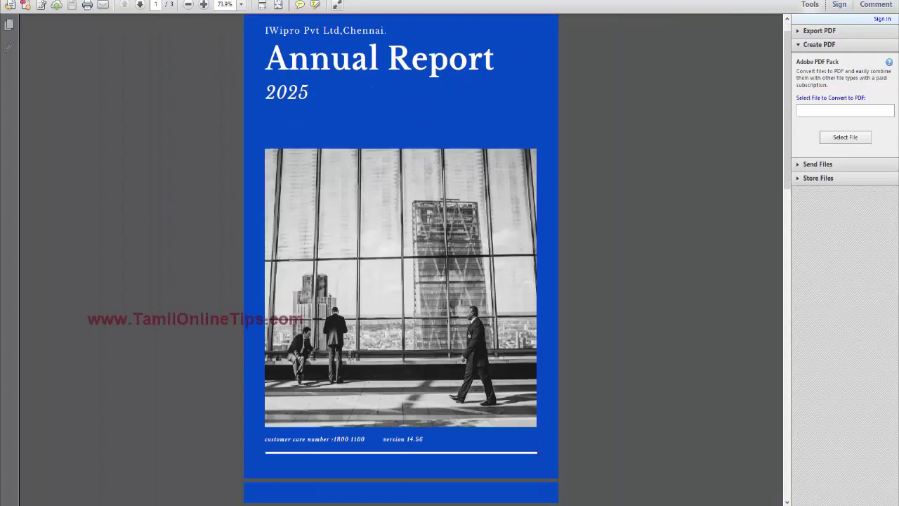
{"action": "scroll", "coordinate": [443, 301], "scroll_direction": "down", "scroll_amount": 15}
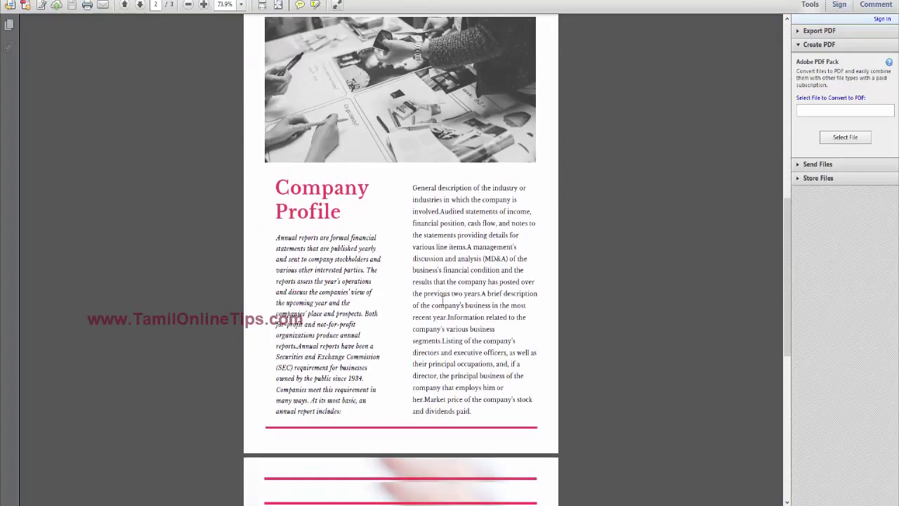
{"action": "scroll", "coordinate": [443, 306], "scroll_direction": "up", "scroll_amount": 20}
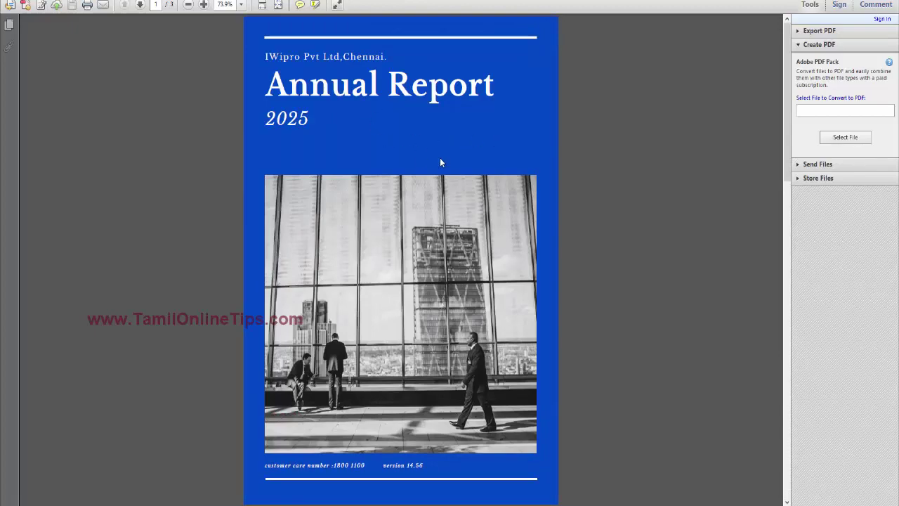
{"action": "scroll", "coordinate": [440, 176], "scroll_direction": "down", "scroll_amount": 8}
{"action": "scroll", "coordinate": [320, 181], "scroll_direction": "down", "scroll_amount": 3}
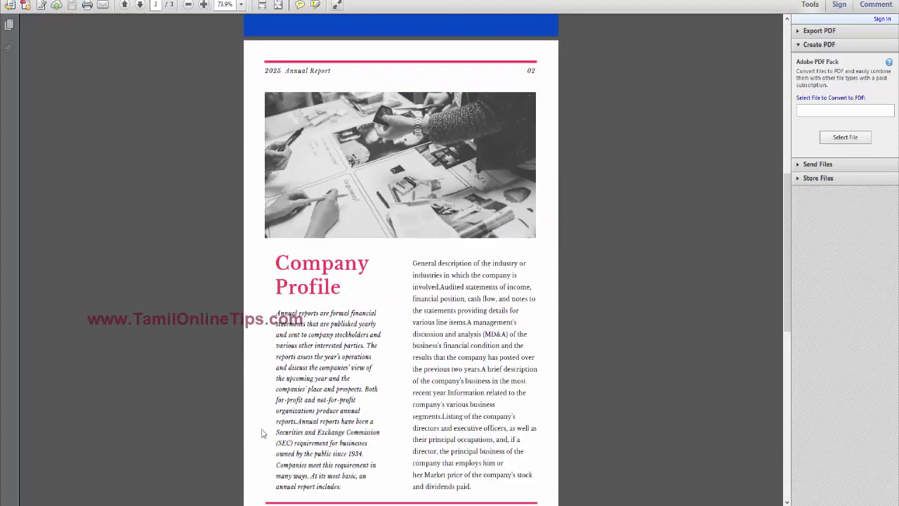
{"action": "scroll", "coordinate": [487, 283], "scroll_direction": "down", "scroll_amount": 10}
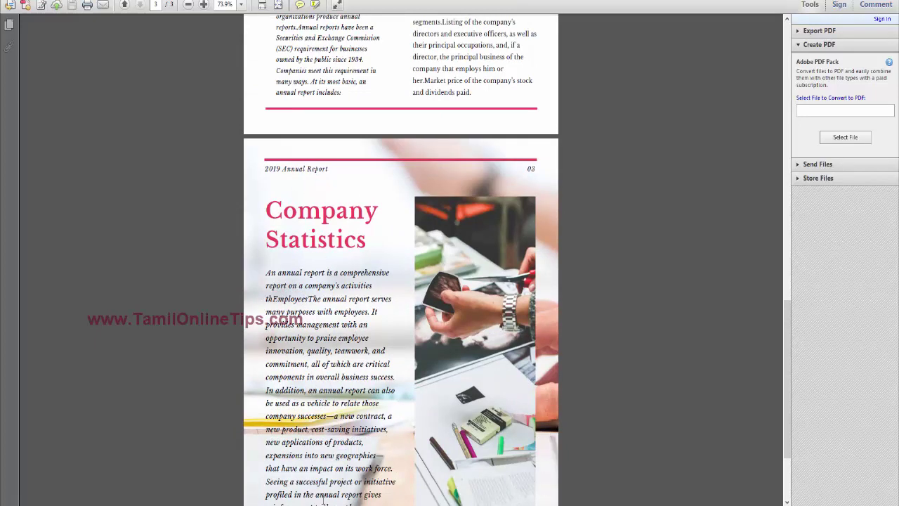
{"action": "scroll", "coordinate": [260, 110], "scroll_direction": "down", "scroll_amount": 3}
{"action": "scroll", "coordinate": [356, 476], "scroll_direction": "down", "scroll_amount": 1}
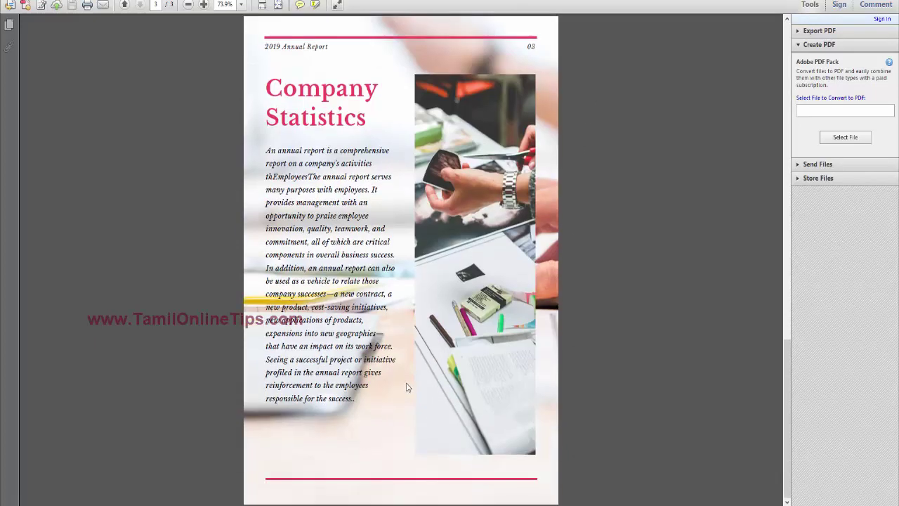
{"action": "scroll", "coordinate": [407, 387], "scroll_direction": "up", "scroll_amount": 6}
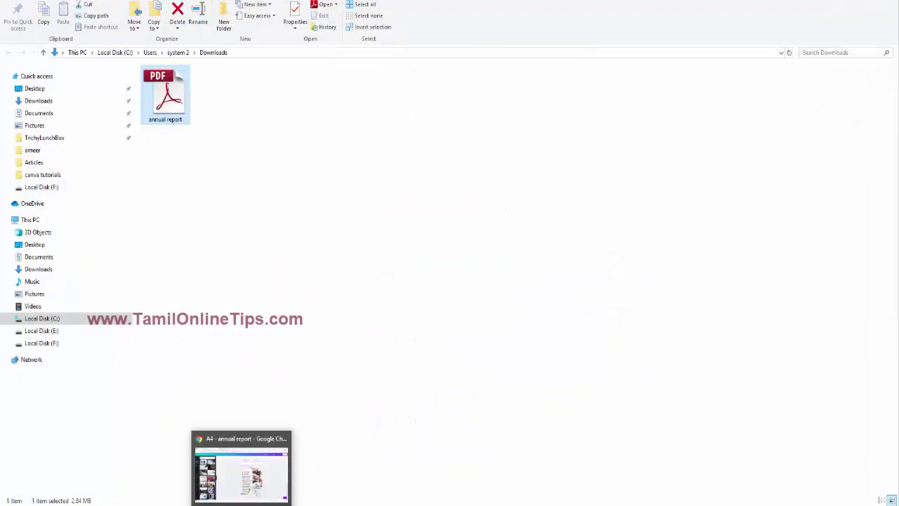
{"action": "left_click", "coordinate": [286, 460]}
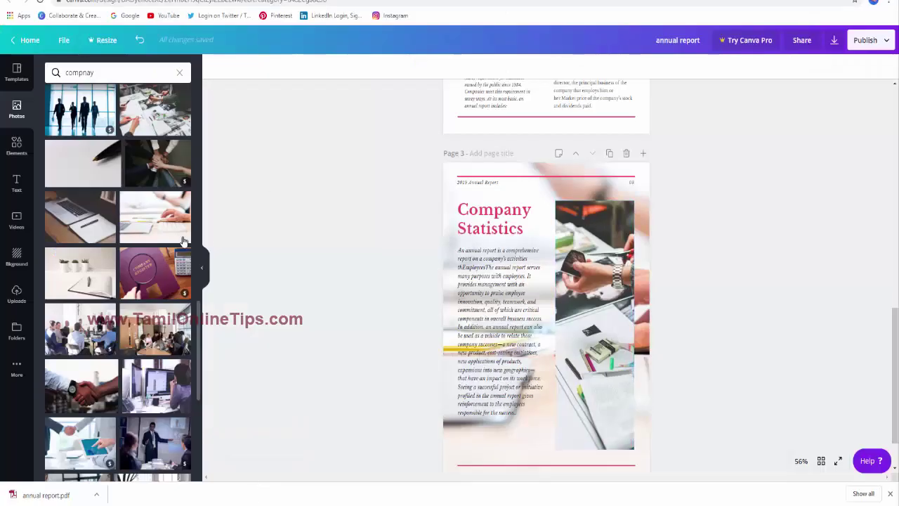
Replace page 3 with the Local Streetwear template, then return to the company photo results
{"action": "left_click", "coordinate": [16, 72]}
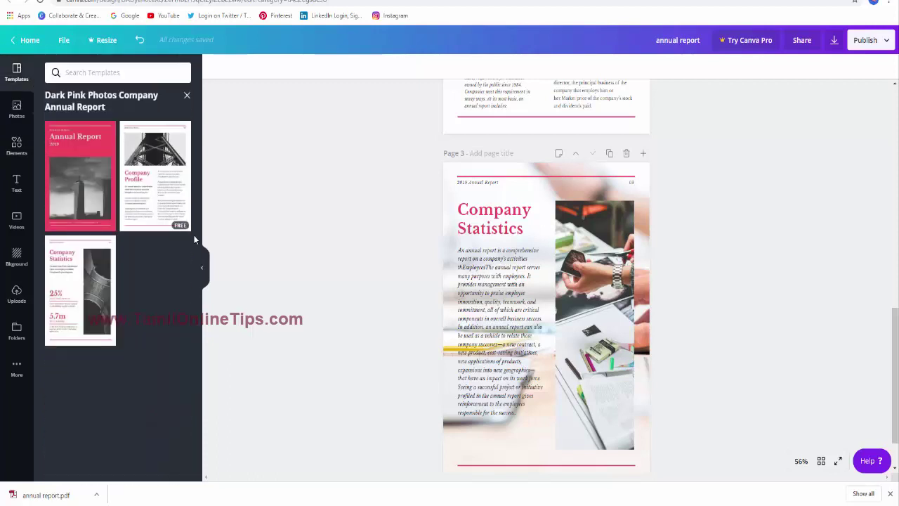
{"action": "left_click", "coordinate": [186, 95]}
{"action": "left_click_drag", "start_coordinate": [81, 256], "coordinate": [513, 229]}
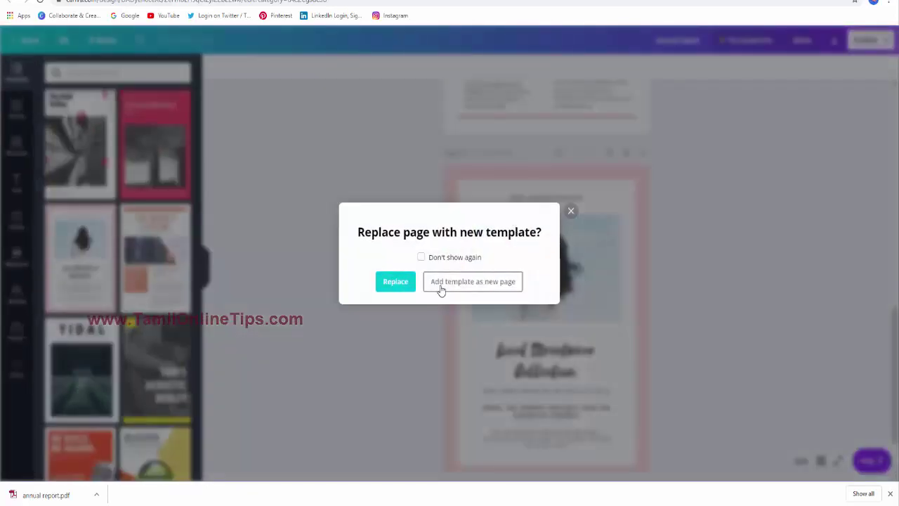
{"action": "left_click", "coordinate": [393, 283]}
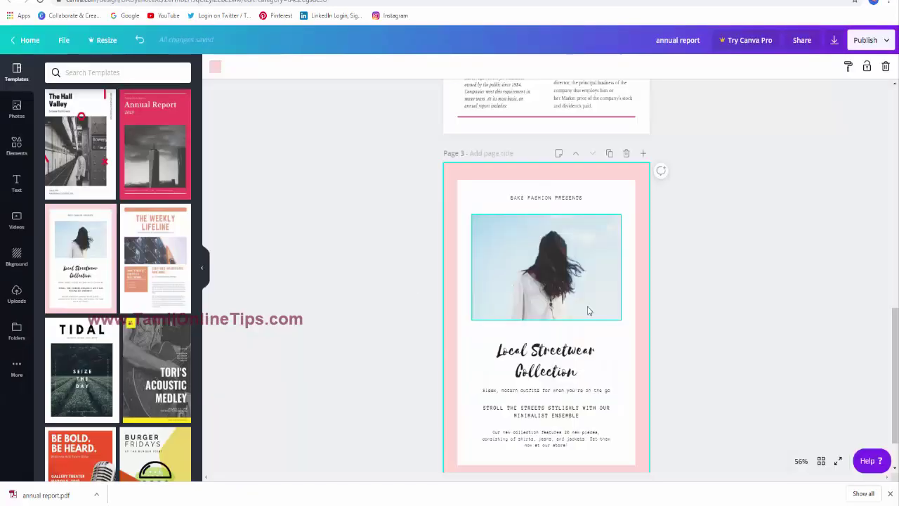
{"action": "scroll", "coordinate": [589, 310], "scroll_direction": "up", "scroll_amount": 10}
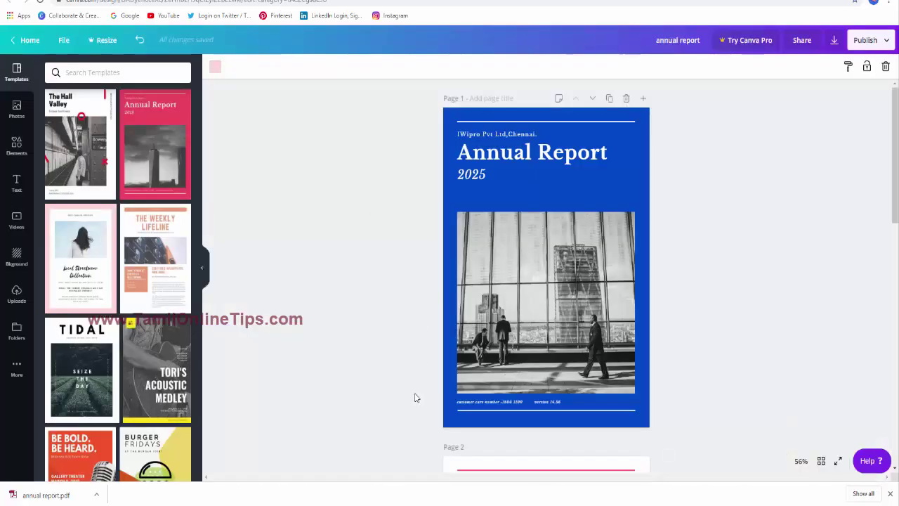
{"action": "scroll", "coordinate": [127, 315], "scroll_direction": "down", "scroll_amount": 4}
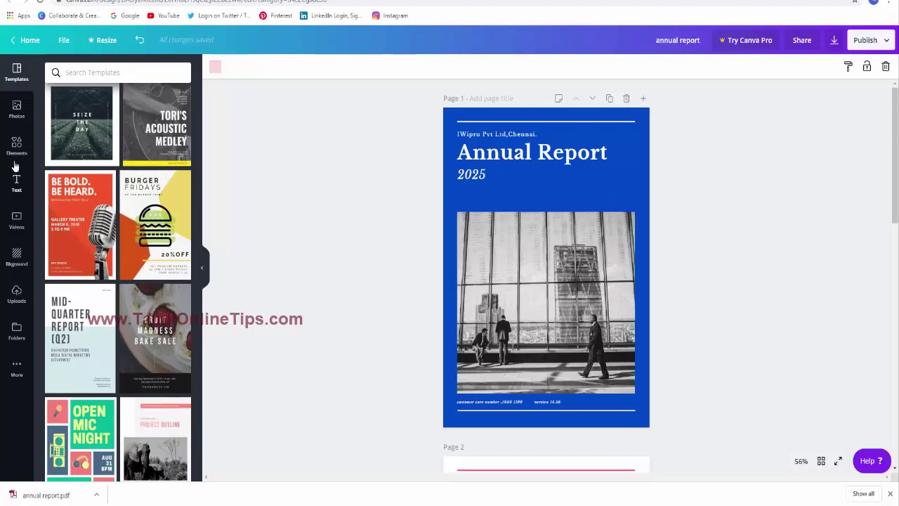
{"action": "left_click", "coordinate": [17, 183]}
{"action": "left_click", "coordinate": [17, 109]}
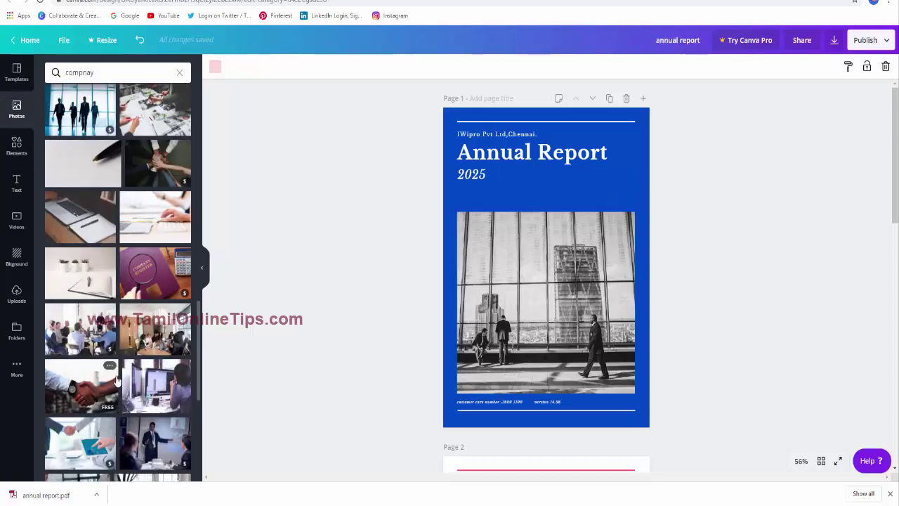